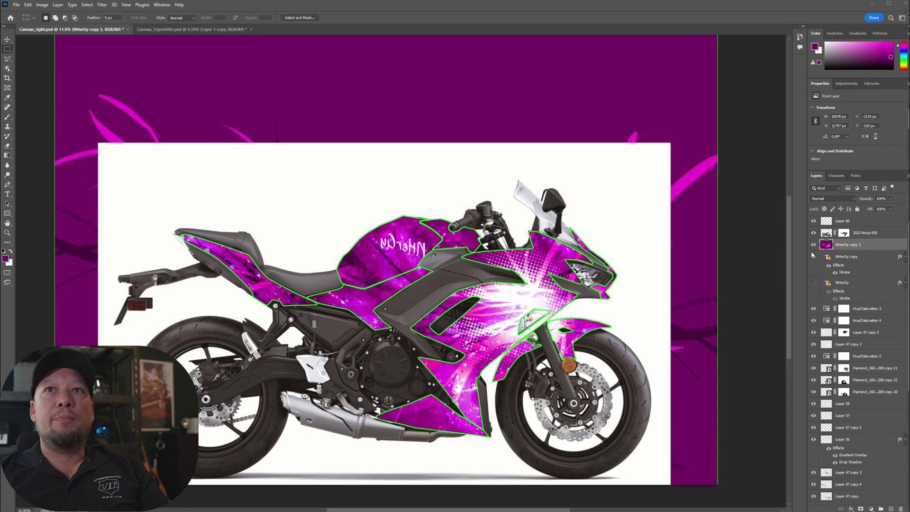
Delete the flattened artwork layer and rebuild it by duplicating and merging all design layers beneath the motorcycle photo.
{"action": "left_click_drag", "start_coordinate": [868, 248], "coordinate": [901, 508]}
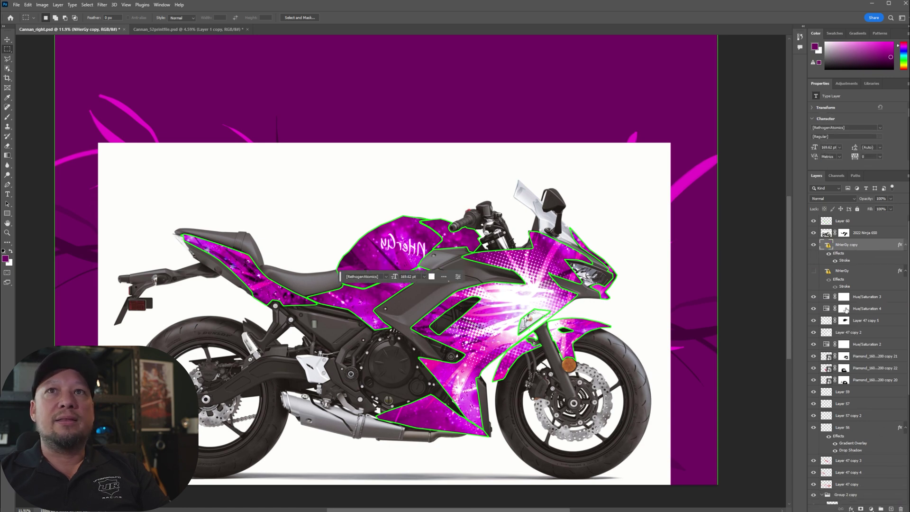
{"action": "scroll", "coordinate": [868, 425], "scroll_direction": "down", "scroll_amount": 5}
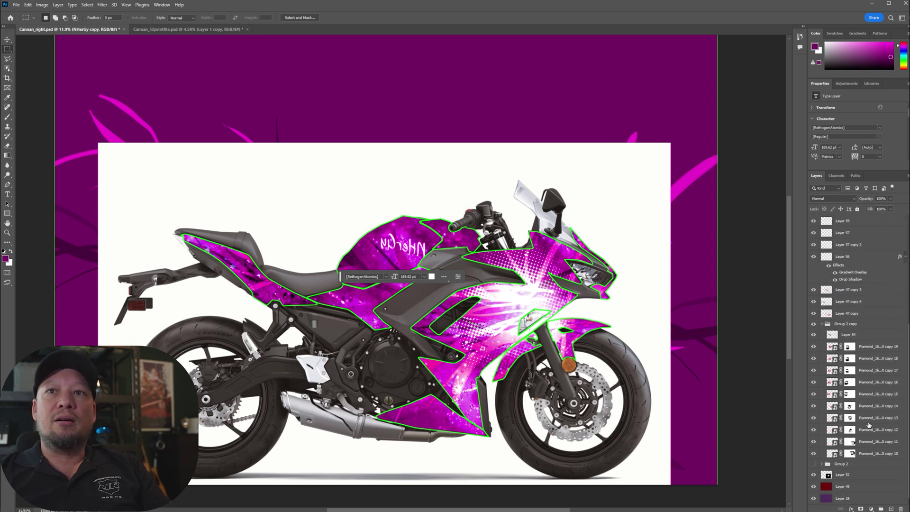
{"action": "left_click", "coordinate": [854, 498], "text": "shift"}
{"action": "left_click_drag", "start_coordinate": [856, 496], "coordinate": [891, 509]}
{"action": "right_click", "coordinate": [874, 356]}
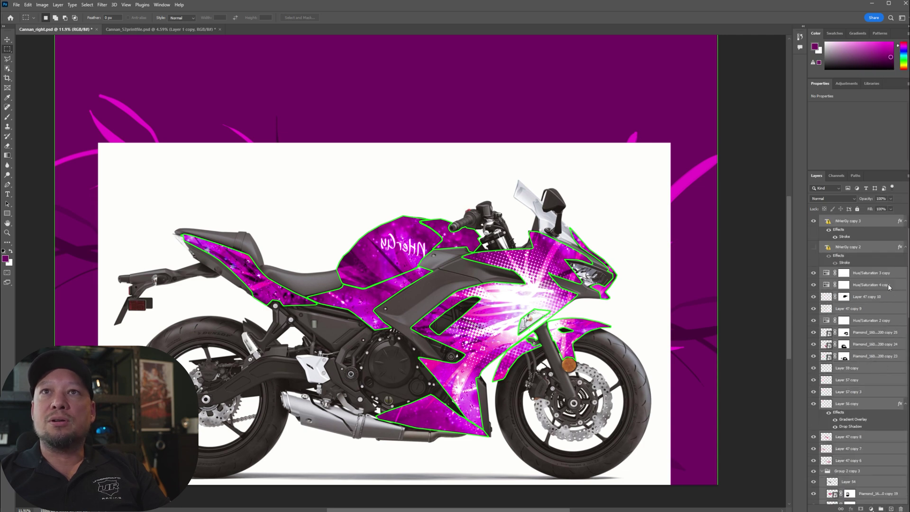
{"action": "left_click", "coordinate": [888, 283]}
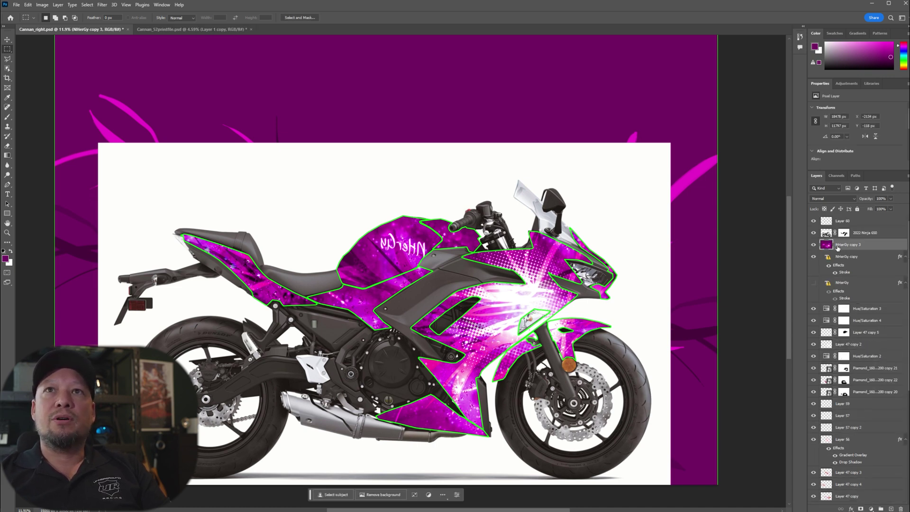
Examine the panel layout in Cannan_52printfile.psd and return to Cannan_right.psd.
{"action": "left_click", "coordinate": [164, 29]}
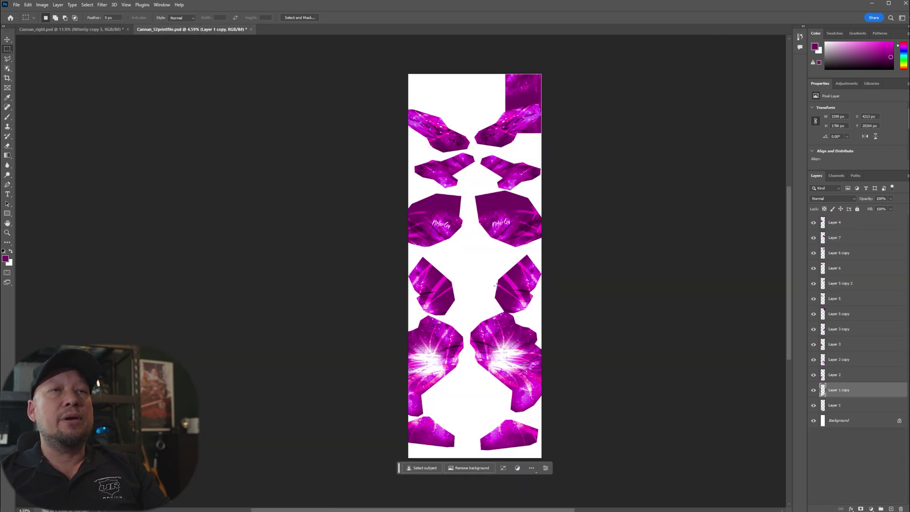
{"action": "scroll", "coordinate": [488, 265], "scroll_direction": "up", "scroll_amount": 1}
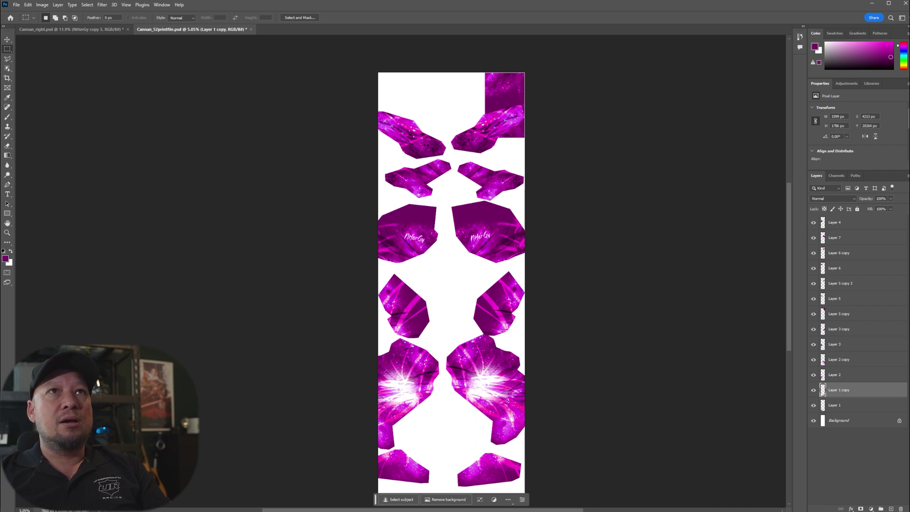
{"action": "left_click", "coordinate": [90, 30]}
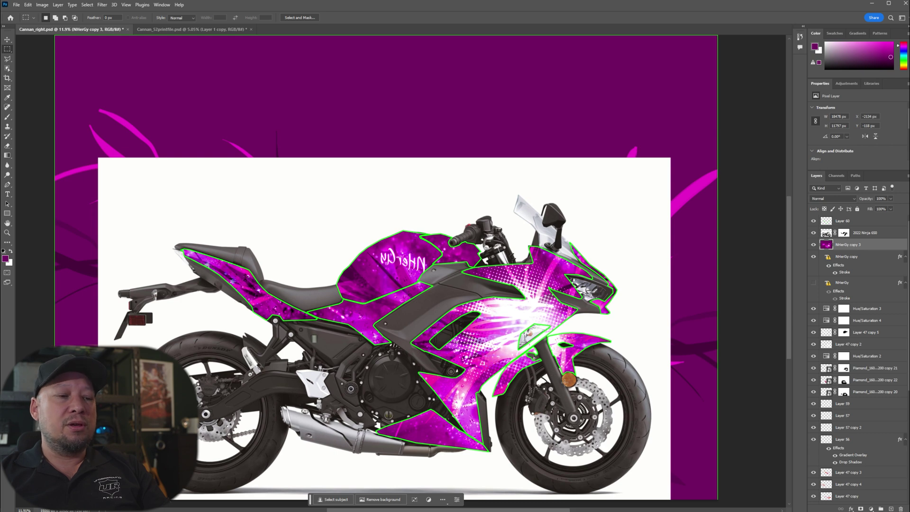
Select a square area about 3570 px wide over the front fairing and fill it with bright green on a new layer.
{"action": "left_click_drag", "start_coordinate": [627, 408], "coordinate": [389, 250]}
{"action": "key", "text": "ctrl+alt+shift+n"}
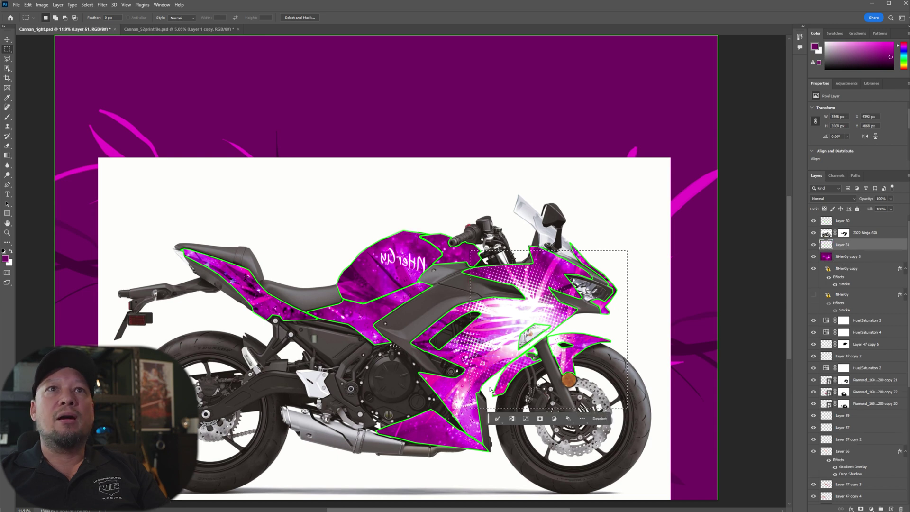
{"action": "left_click", "coordinate": [5, 258]}
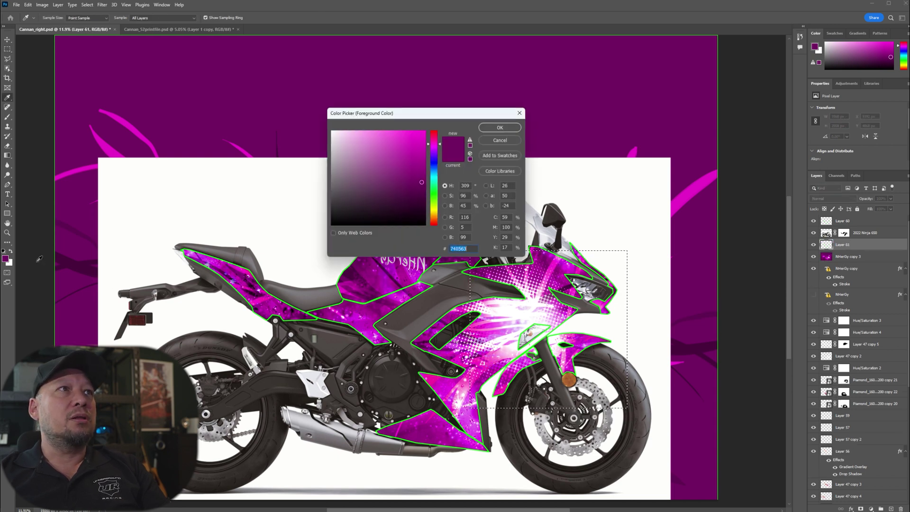
{"action": "left_click", "coordinate": [434, 188]}
{"action": "left_click", "coordinate": [423, 132]}
{"action": "left_click", "coordinate": [501, 128]}
{"action": "key", "text": "alt+BackSpace"}
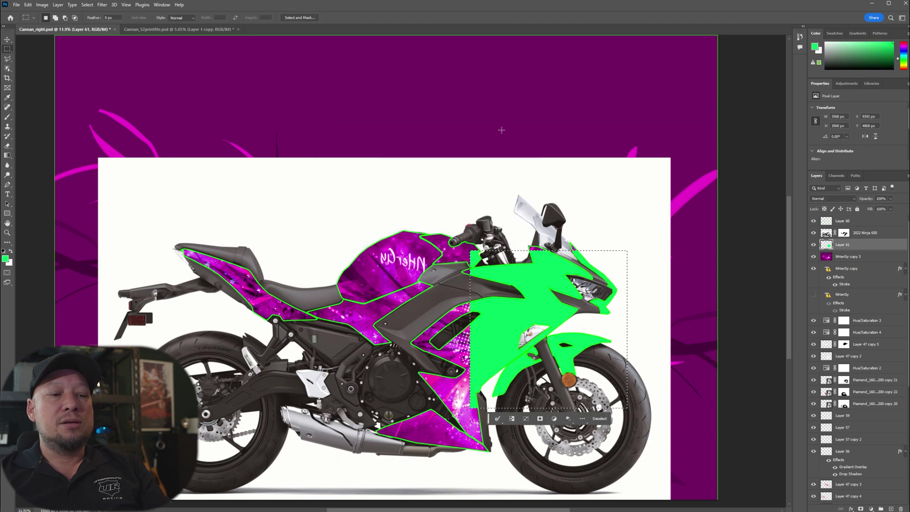
{"action": "key", "text": "ctrl+d"}
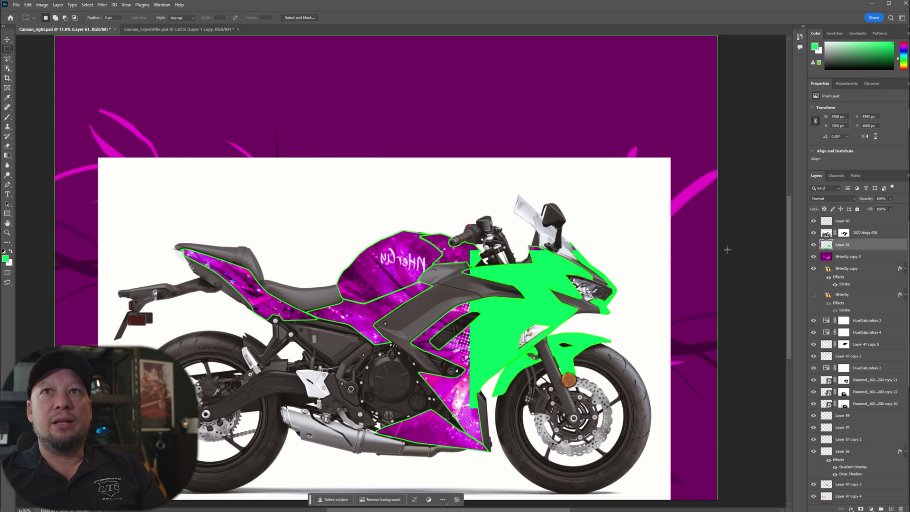
Put the green square's layer at the top of the layer stack and lower its opacity to 50%.
{"action": "left_click_drag", "start_coordinate": [831, 246], "coordinate": [830, 217]}
{"action": "left_click", "coordinate": [891, 198]}
{"action": "left_click_drag", "start_coordinate": [893, 207], "coordinate": [876, 208]}
Rotate the green square clockwise and reposition it so it follows the angle of the front fairing.
{"action": "left_click", "coordinate": [8, 39]}
{"action": "key", "text": "ctrl+t"}
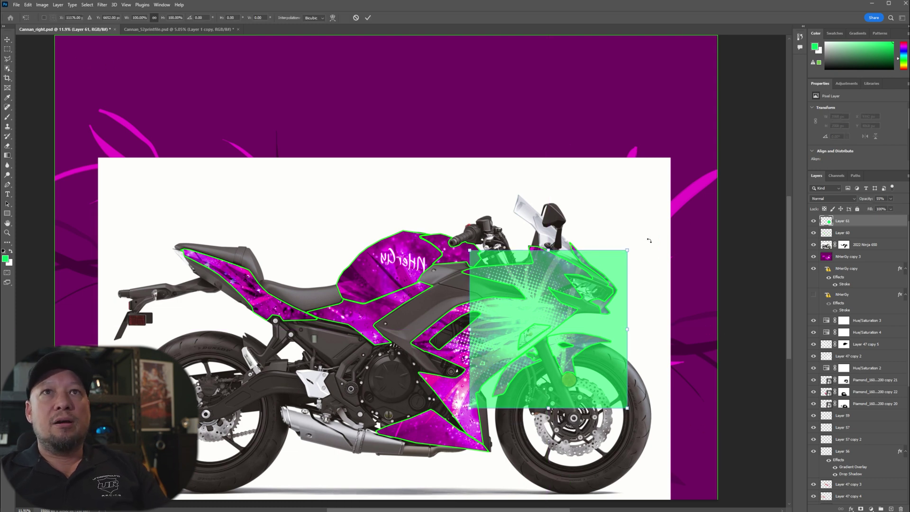
{"action": "left_click_drag", "start_coordinate": [649, 241], "coordinate": [677, 288]}
{"action": "left_click_drag", "start_coordinate": [590, 304], "coordinate": [578, 309]}
{"action": "left_click_drag", "start_coordinate": [653, 302], "coordinate": [656, 295]}
{"action": "key", "text": "Return"}
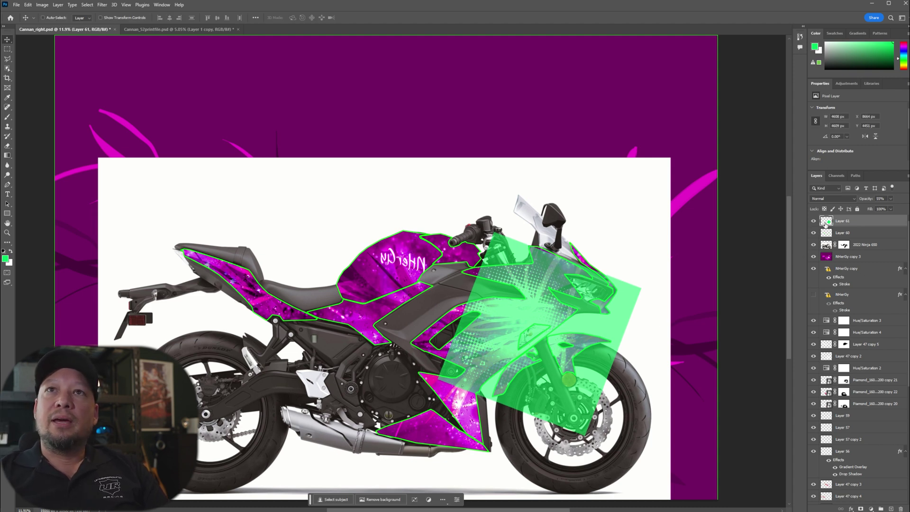
Load the green square's outline as a selection, hide its layer and make the flattened artwork layer active.
{"action": "key", "text": "ctrl"}
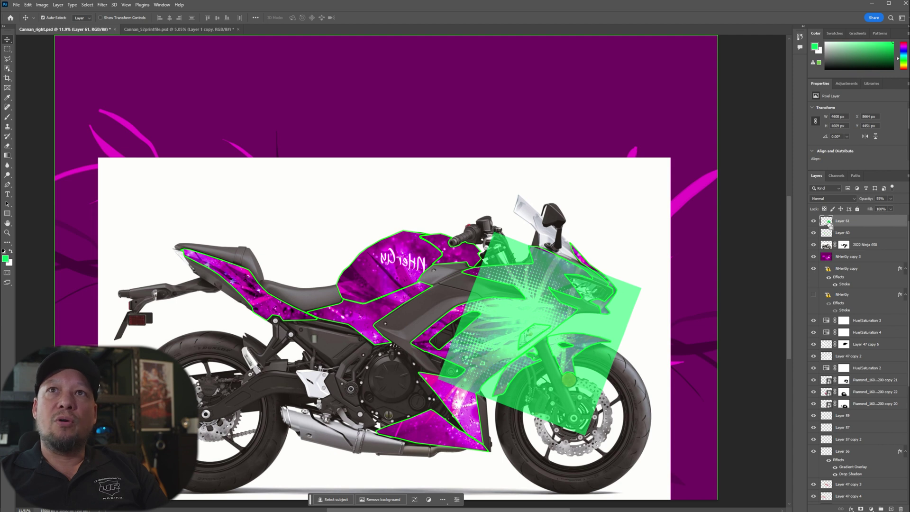
{"action": "left_click", "coordinate": [827, 221], "text": "ctrl"}
{"action": "left_click", "coordinate": [814, 222]}
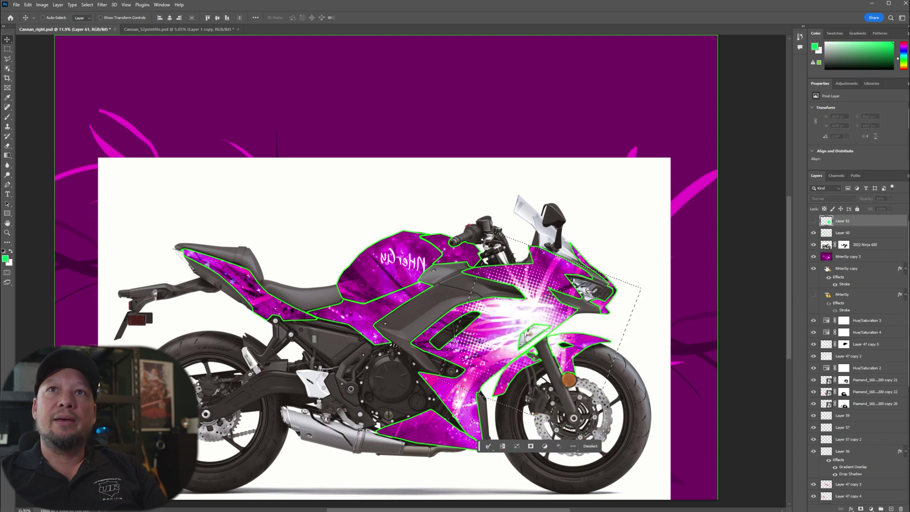
{"action": "left_click", "coordinate": [839, 257]}
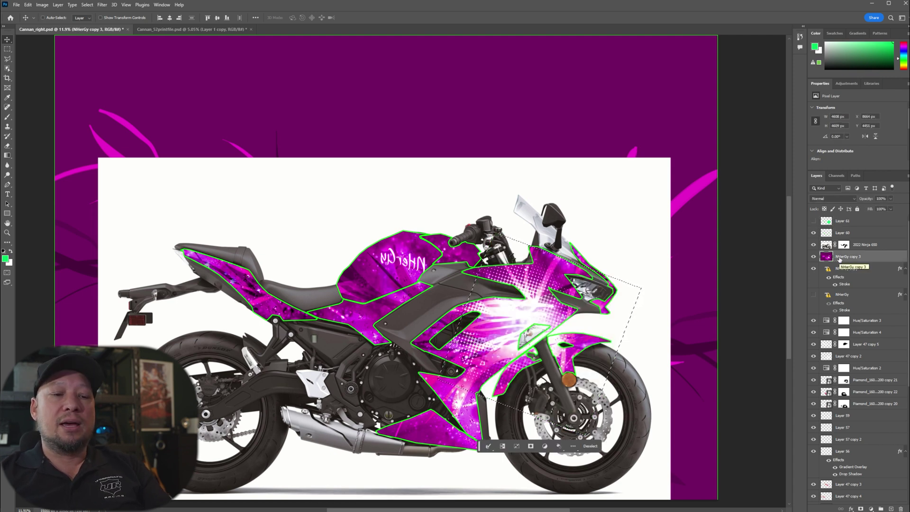
Paste the copied artwork square into Cannan_52printfile.psd, then place it upright in the blank area near the document's upper edge.
{"action": "left_click", "coordinate": [192, 30]}
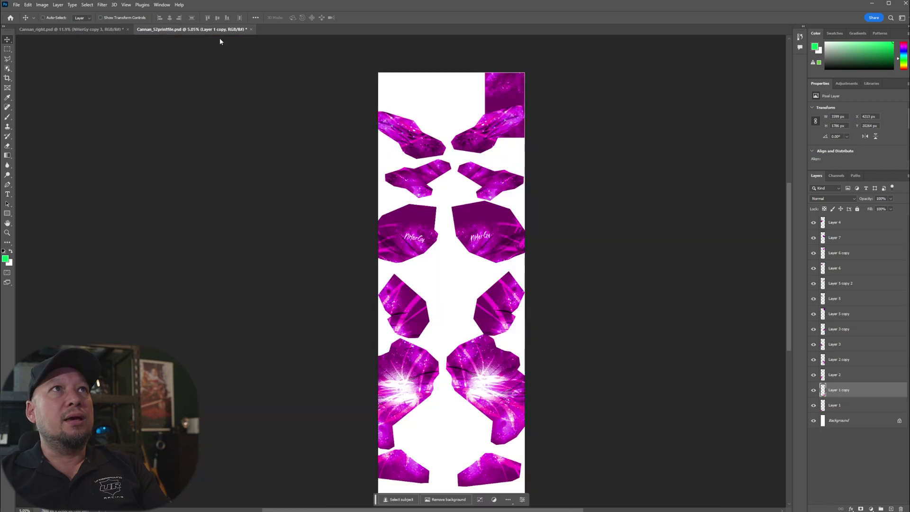
{"action": "key", "text": "ctrl"}
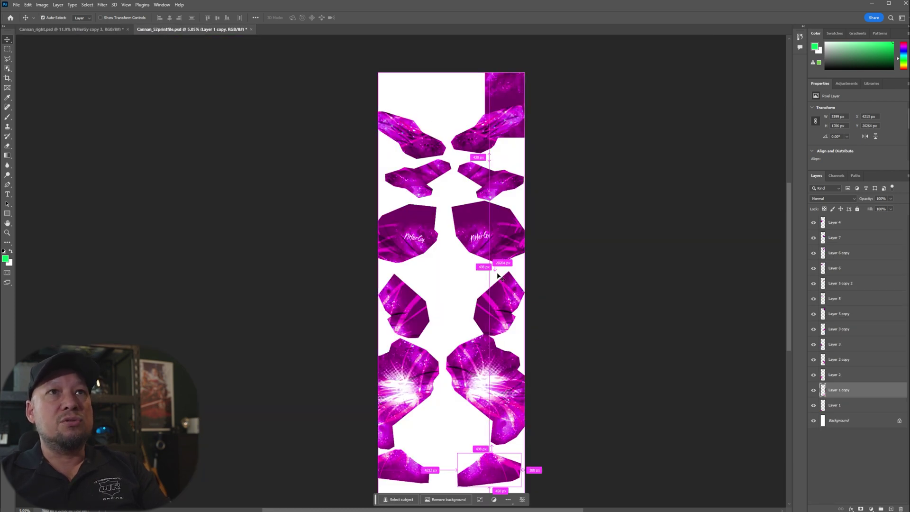
{"action": "key", "text": "ctrl+v"}
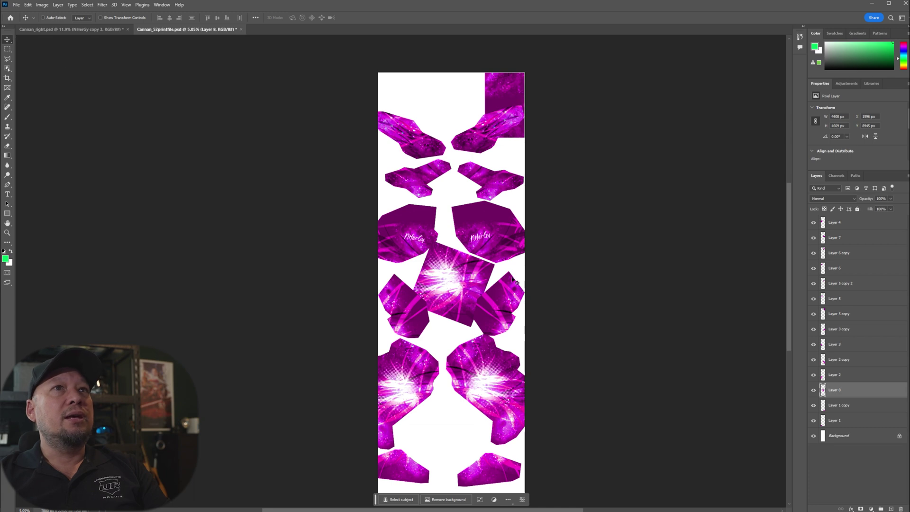
{"action": "left_click_drag", "start_coordinate": [507, 286], "coordinate": [472, 121]}
{"action": "key", "text": "ctrl+t"}
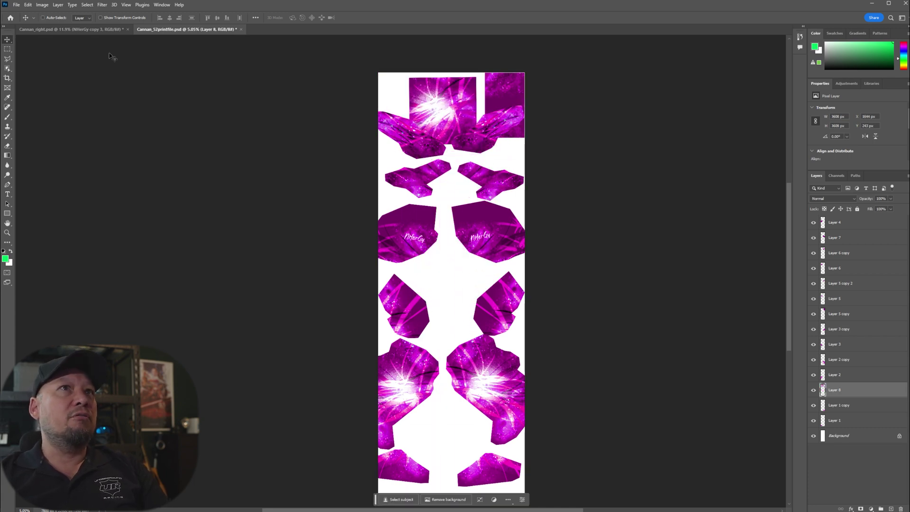
In Cannan_right.psd, toggle the green panel outlines and hide the motorcycle photo to examine the outlines against the full artwork.
{"action": "key", "text": "ctrl+Tab"}
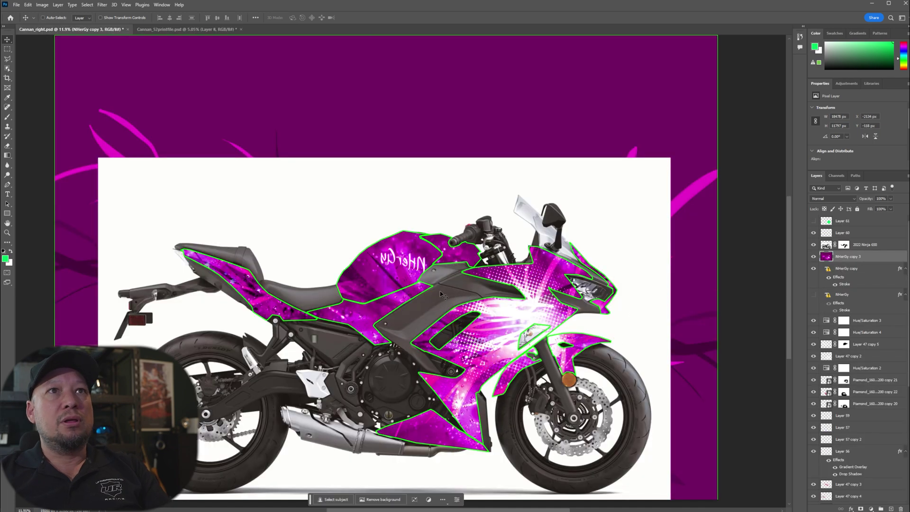
{"action": "left_click", "coordinate": [814, 233]}
{"action": "left_click", "coordinate": [814, 233]}
{"action": "left_click", "coordinate": [814, 233]}
{"action": "left_click", "coordinate": [814, 232]}
{"action": "left_click", "coordinate": [814, 232]}
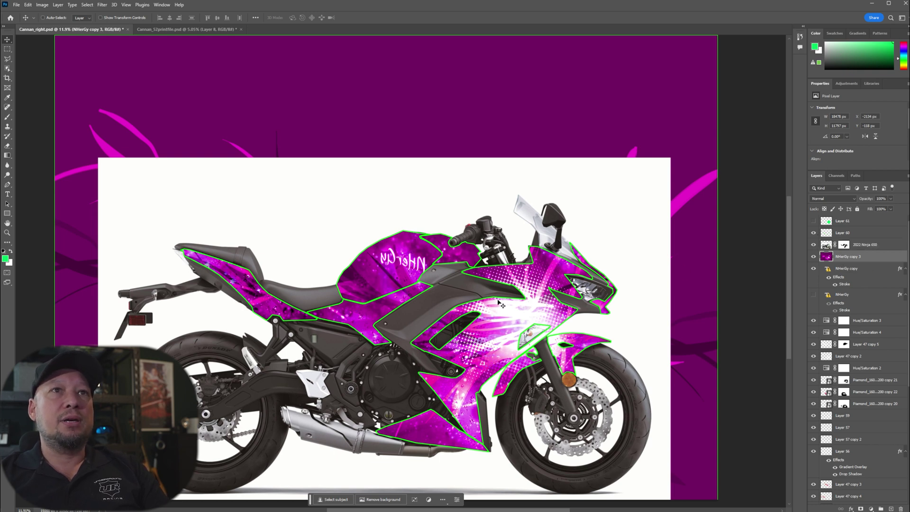
{"action": "left_click", "coordinate": [813, 245]}
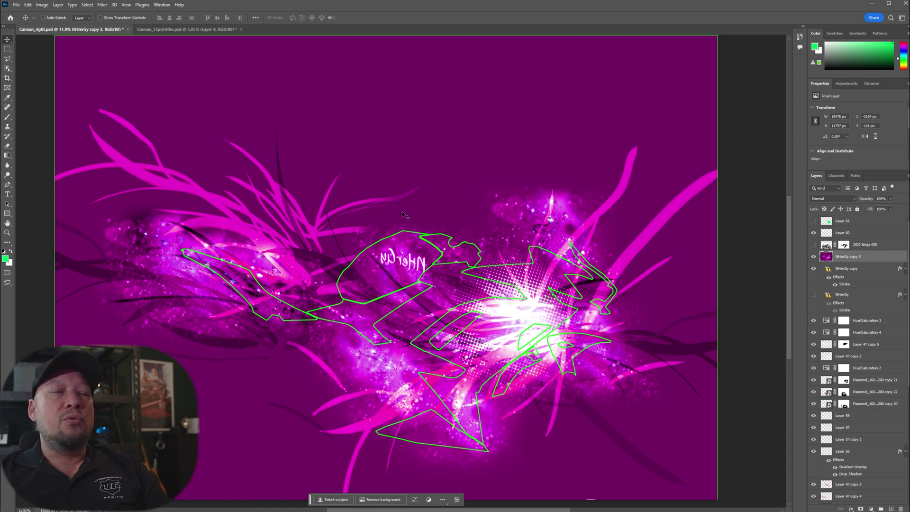
In Cannan_52printfile.psd, shift the left tank panel slightly inward so it sits fully inside the print area.
{"action": "left_click", "coordinate": [170, 30]}
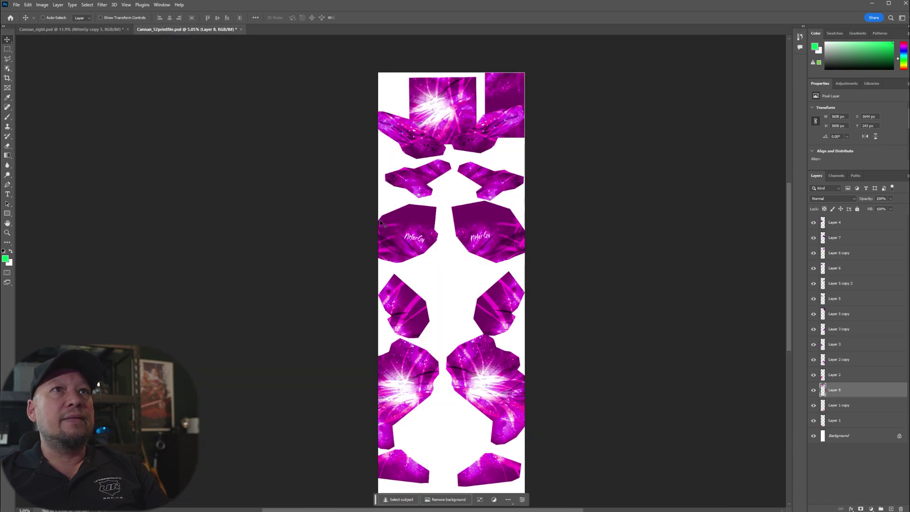
{"action": "left_click_drag", "start_coordinate": [389, 233], "coordinate": [400, 231]}
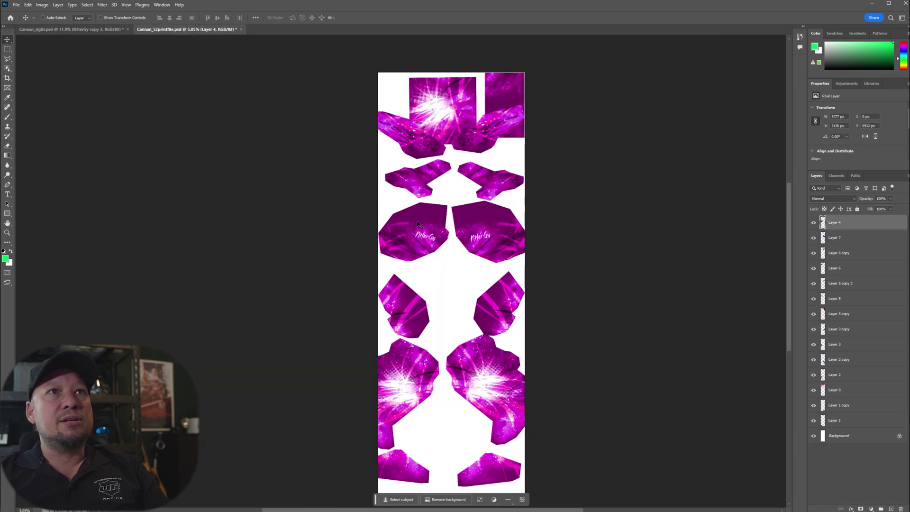
In Cannan_right.psd, show the 2022 Ninja 650 photo and disable its layer mask to examine the original bodywork against the outlines.
{"action": "left_click", "coordinate": [98, 30]}
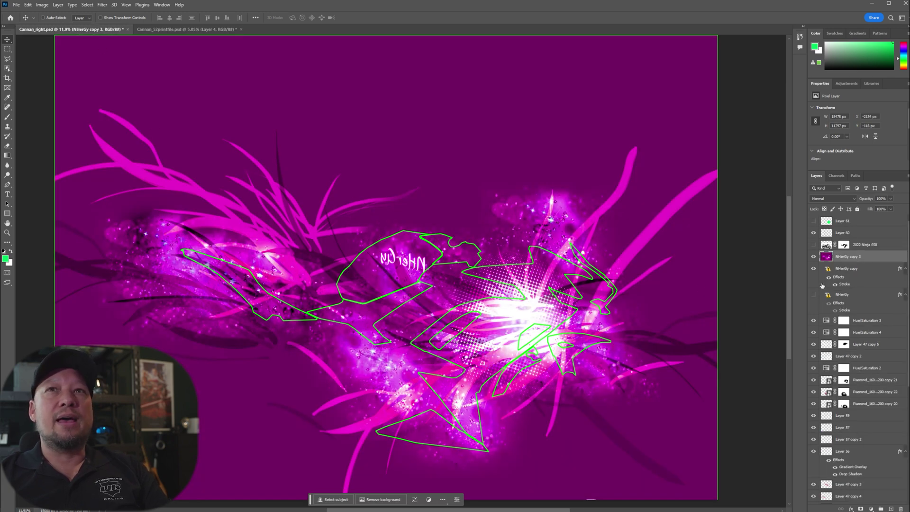
{"action": "left_click", "coordinate": [813, 245]}
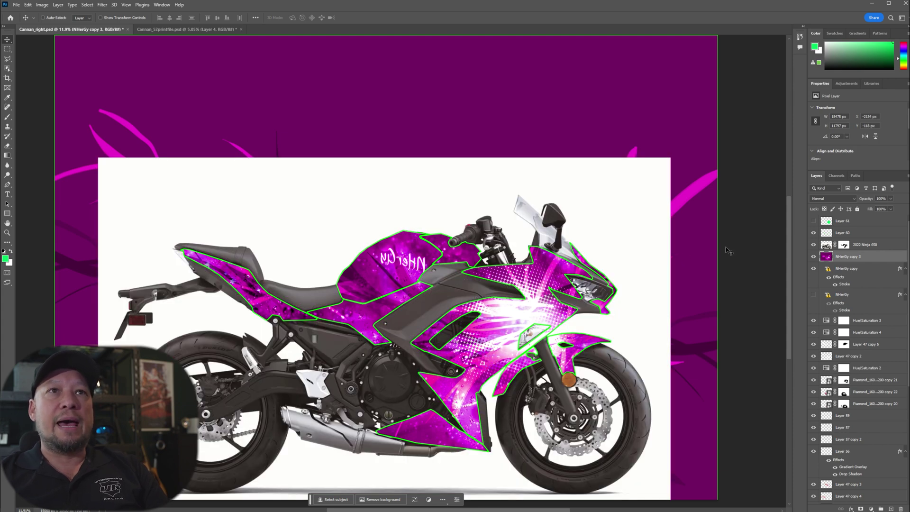
{"action": "left_click", "coordinate": [844, 246]}
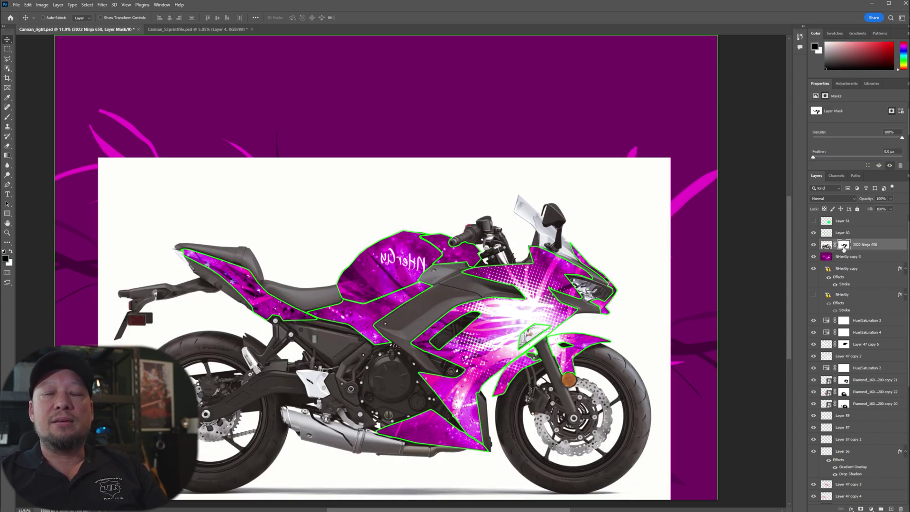
{"action": "right_click", "coordinate": [844, 247]}
{"action": "left_click", "coordinate": [864, 256]}
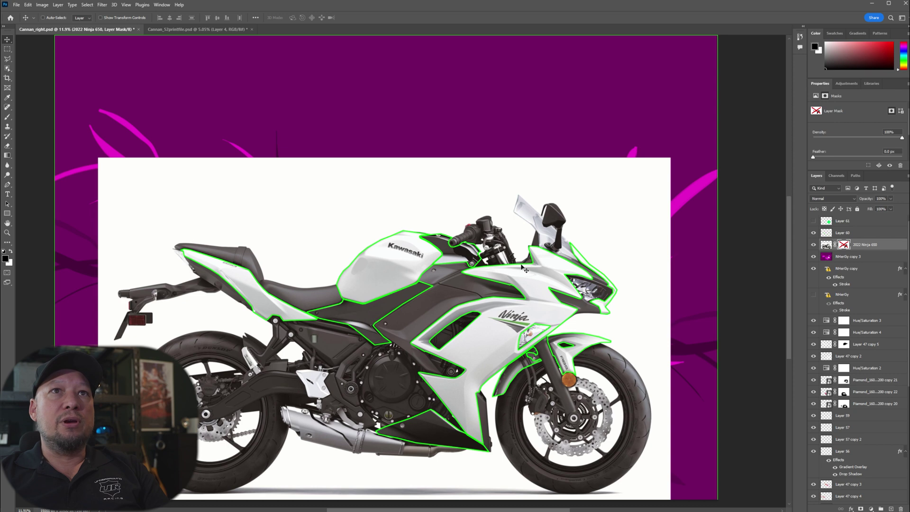
{"action": "scroll", "coordinate": [525, 269], "scroll_direction": "up", "scroll_amount": 4}
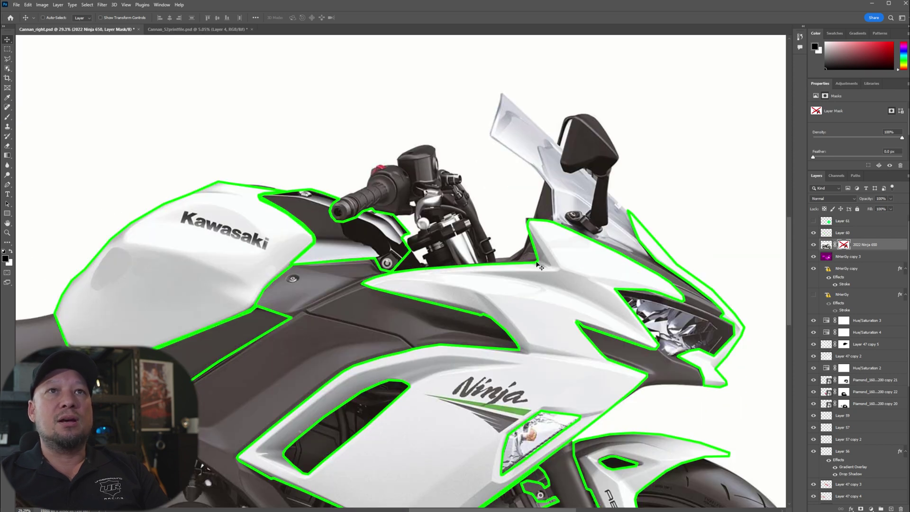
{"action": "scroll", "coordinate": [498, 274], "scroll_direction": "down", "scroll_amount": 4}
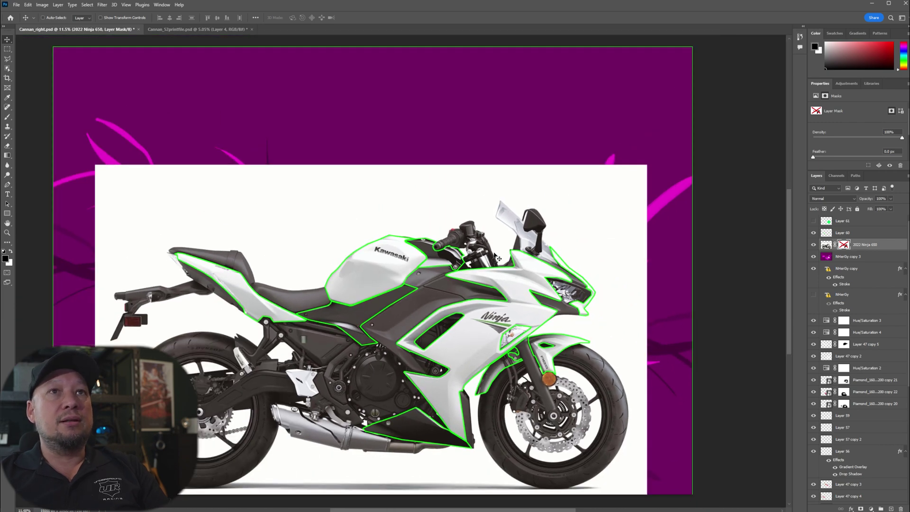
Re-enable the motorcycle photo's layer mask and activate the flattened artwork layer with the Polygonal Lasso tool ready.
{"action": "left_click", "coordinate": [844, 245], "text": "shift"}
{"action": "left_click", "coordinate": [842, 257]}
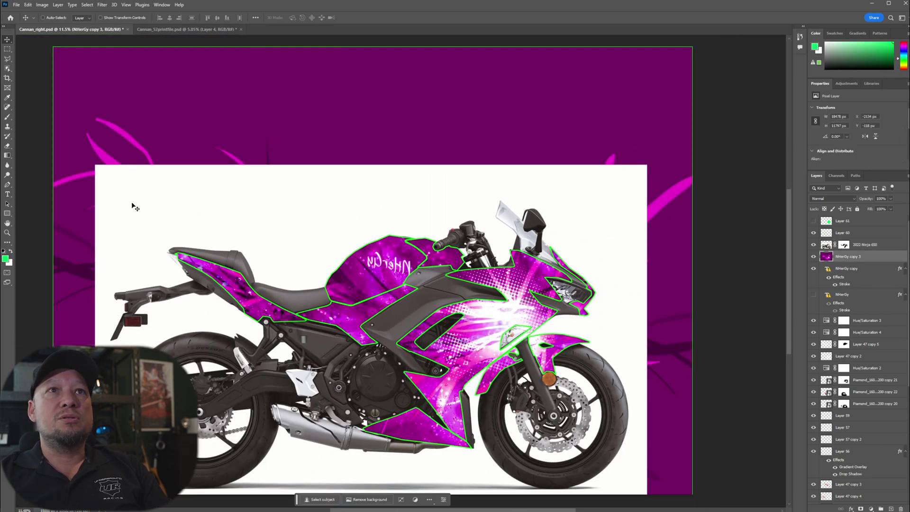
{"action": "left_click", "coordinate": [7, 59]}
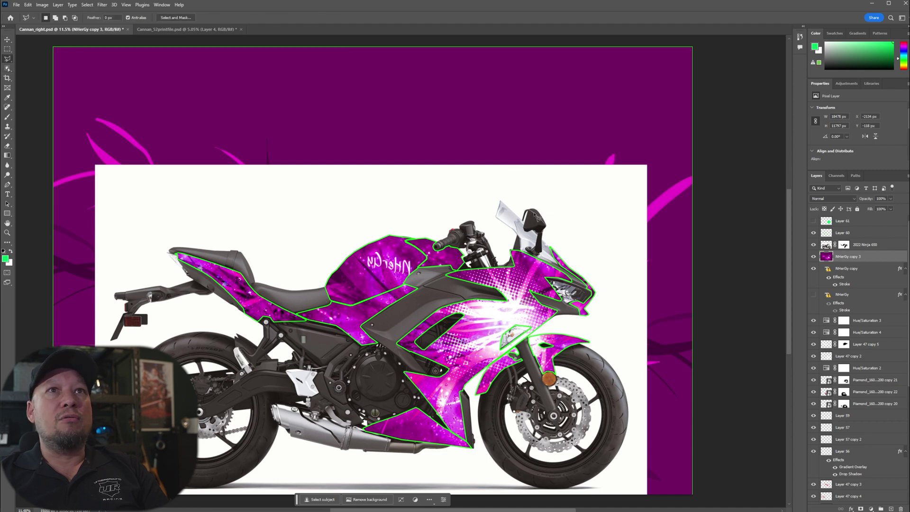
{"action": "left_click", "coordinate": [536, 214]}
{"action": "left_click", "coordinate": [486, 200]}
{"action": "left_click", "coordinate": [478, 232]}
{"action": "left_click", "coordinate": [438, 231]}
{"action": "left_click", "coordinate": [419, 245]}
{"action": "left_click", "coordinate": [411, 274]}
{"action": "left_click", "coordinate": [415, 286]}
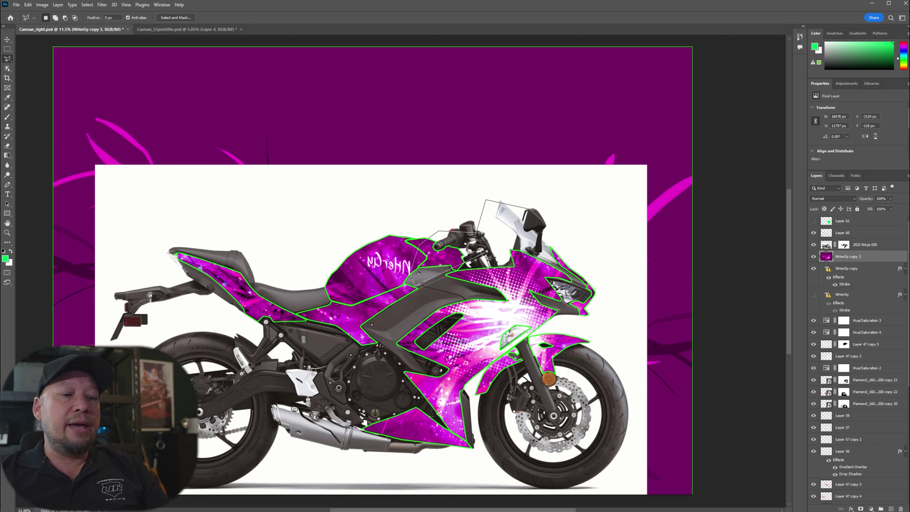
{"action": "double_click", "coordinate": [495, 279]}
{"action": "key", "text": "ctrl+d"}
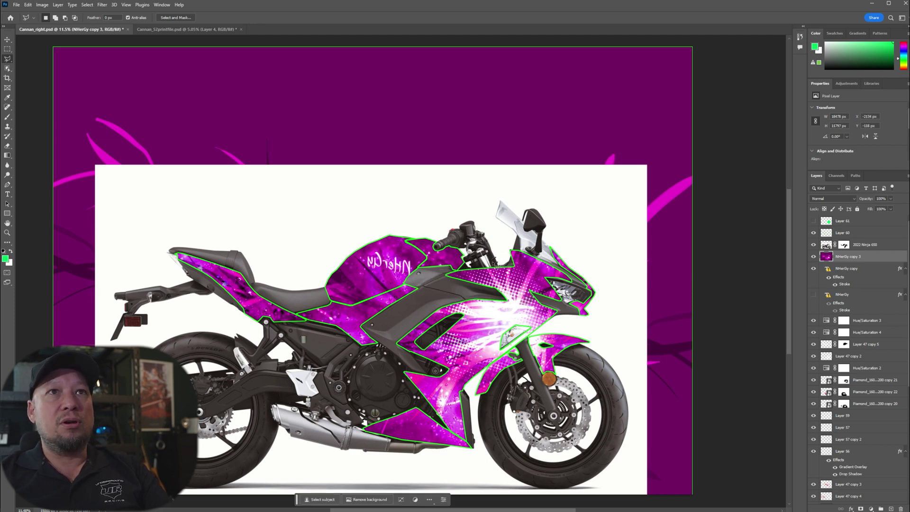
{"action": "left_click", "coordinate": [469, 211]}
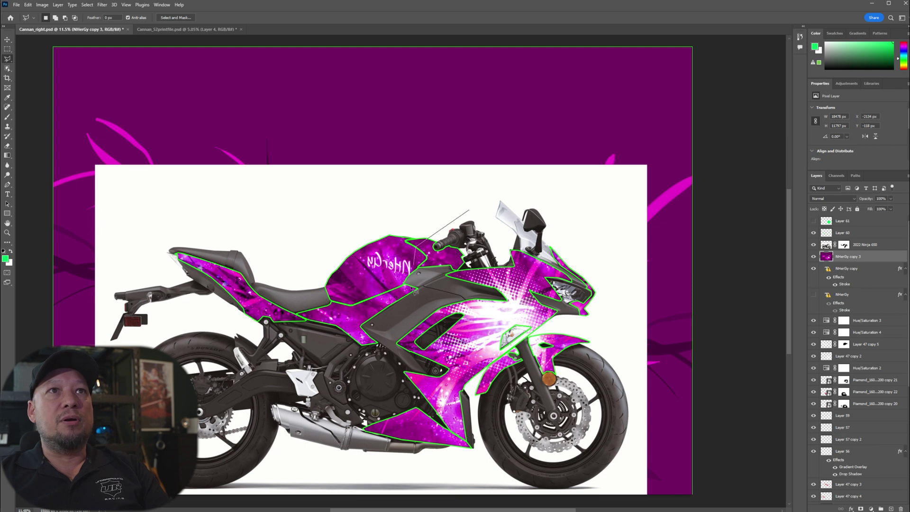
{"action": "double_click", "coordinate": [364, 332]}
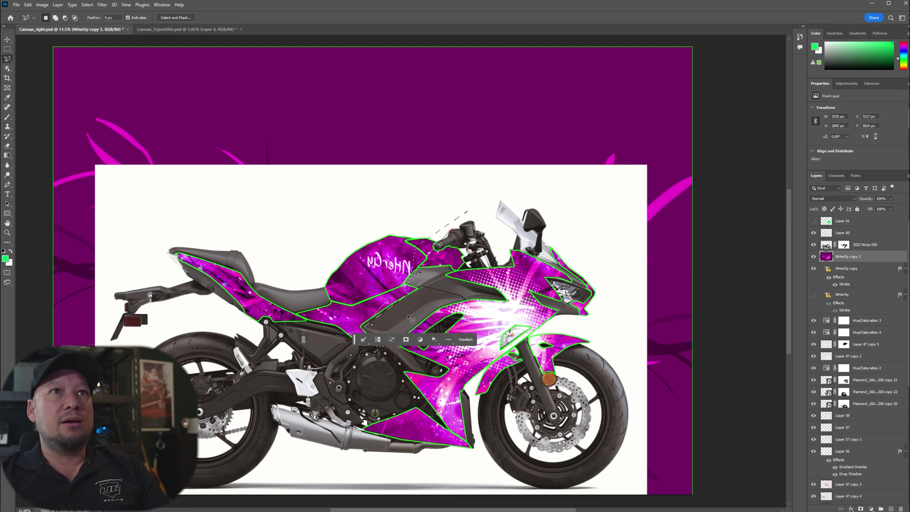
{"action": "key", "text": "ctrl+d"}
In Cannan_52printfile.psd, move the two lowest panels down against the bottom edge of the sheet.
{"action": "left_click", "coordinate": [196, 29]}
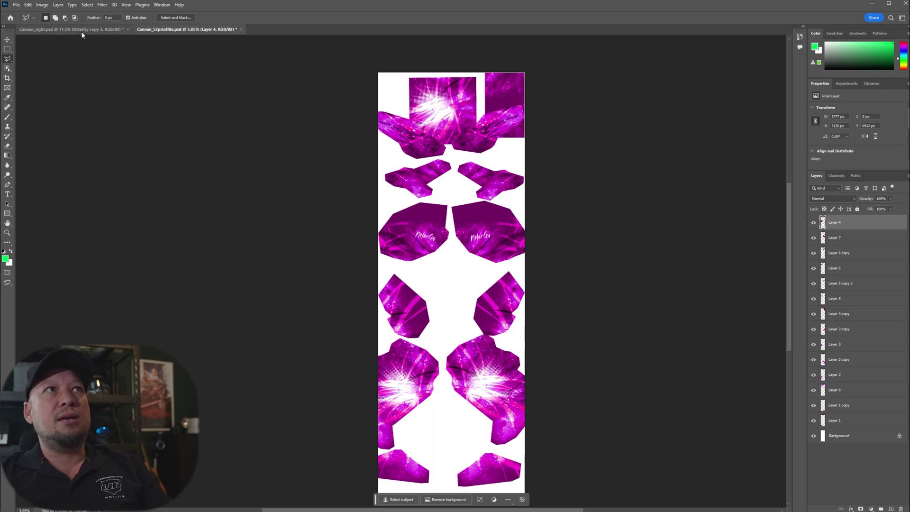
{"action": "key", "text": "v"}
{"action": "left_click_drag", "start_coordinate": [461, 258], "coordinate": [448, 245]}
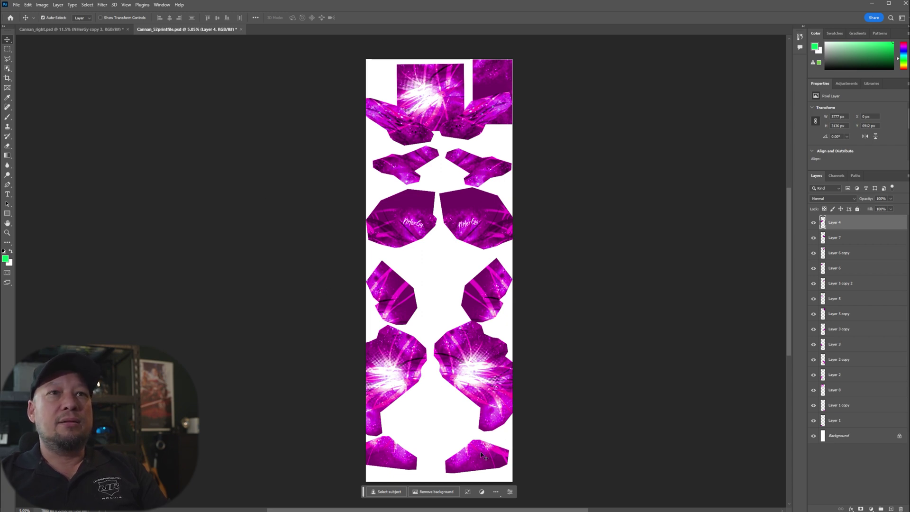
{"action": "left_click_drag", "start_coordinate": [479, 456], "coordinate": [488, 465]}
{"action": "left_click_drag", "start_coordinate": [391, 453], "coordinate": [397, 465]}
Move both large starburst fairing panels and the two angular side panels above them down the sheet, bringing the fairing panels inward.
{"action": "left_click", "coordinate": [392, 365]}
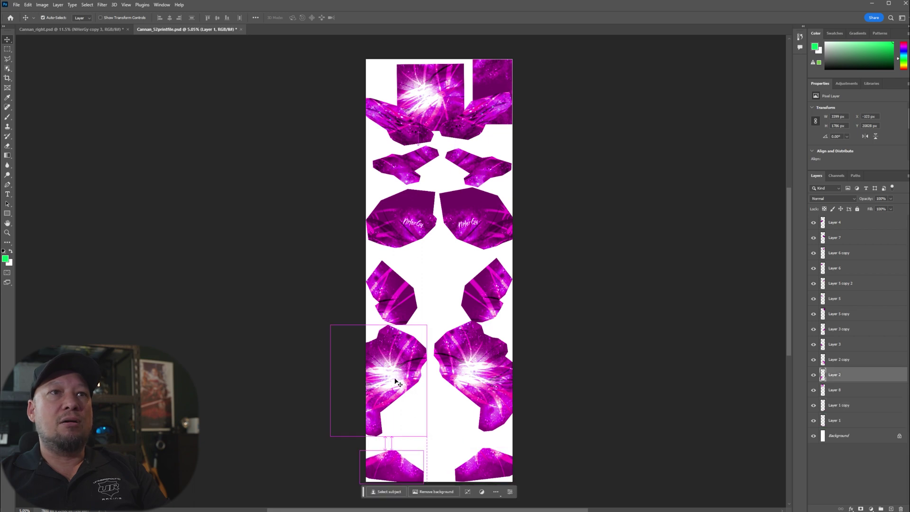
{"action": "left_click_drag", "start_coordinate": [392, 365], "coordinate": [415, 366]}
{"action": "left_click", "coordinate": [488, 294], "text": "ctrl"}
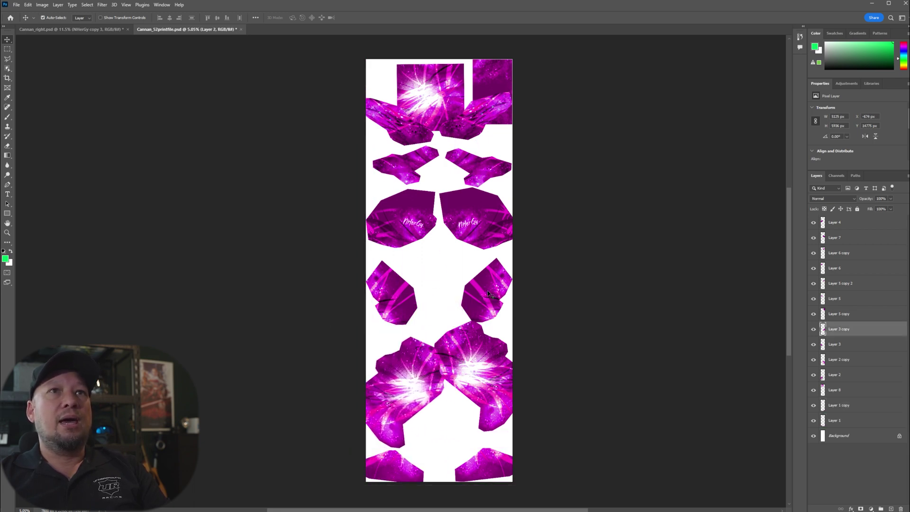
{"action": "left_click_drag", "start_coordinate": [487, 293], "coordinate": [472, 291]}
{"action": "left_click_drag", "start_coordinate": [466, 364], "coordinate": [486, 411]}
{"action": "left_click_drag", "start_coordinate": [408, 379], "coordinate": [408, 416]}
{"action": "left_click_drag", "start_coordinate": [393, 295], "coordinate": [393, 354]}
{"action": "left_click_drag", "start_coordinate": [473, 291], "coordinate": [488, 361]}
Move both tank panels, the two small wing-shaped panels and the two tail panels down to free the upper sheet.
{"action": "left_click_drag", "start_coordinate": [412, 224], "coordinate": [413, 304]}
{"action": "left_click_drag", "start_coordinate": [474, 219], "coordinate": [474, 309]}
{"action": "left_click_drag", "start_coordinate": [411, 179], "coordinate": [405, 269]}
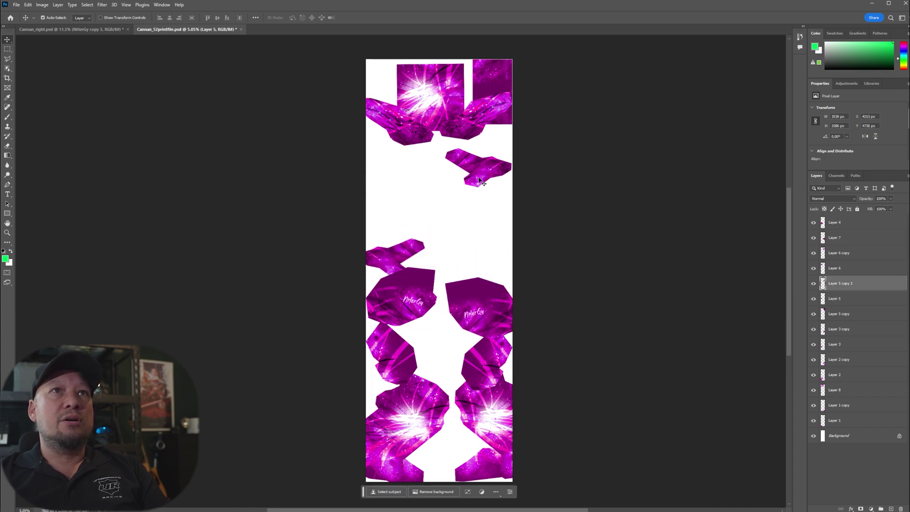
{"action": "left_click_drag", "start_coordinate": [479, 179], "coordinate": [476, 277]}
{"action": "left_click_drag", "start_coordinate": [406, 132], "coordinate": [389, 232]}
{"action": "left_click_drag", "start_coordinate": [470, 127], "coordinate": [464, 238]}
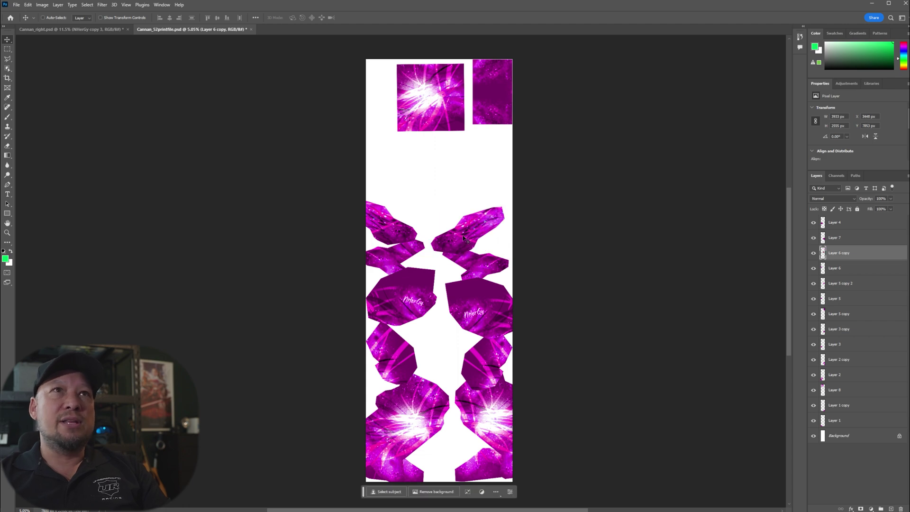
Move the square starburst panel up to the sheet's top edge, directly beside the dark corner panel.
{"action": "left_click", "coordinate": [441, 105]}
{"action": "left_click_drag", "start_coordinate": [437, 107], "coordinate": [443, 105]}
{"action": "key", "text": "Up"}
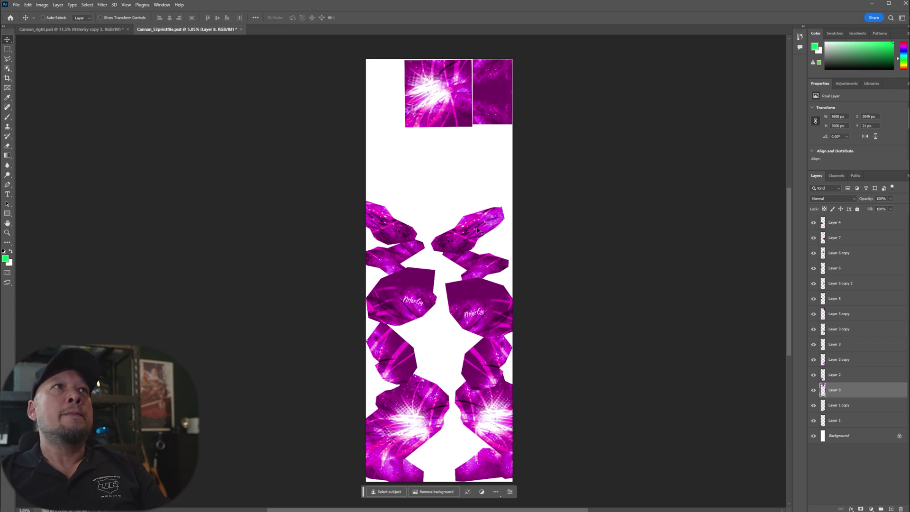
Rotate the right tail panel upright and fit it into the sheet's top-left corner beside the square panel.
{"action": "left_click_drag", "start_coordinate": [476, 231], "coordinate": [411, 169]}
{"action": "key", "text": "ctrl+t"}
{"action": "left_click_drag", "start_coordinate": [450, 194], "coordinate": [454, 139]}
{"action": "key", "text": "Return"}
{"action": "left_click_drag", "start_coordinate": [404, 166], "coordinate": [384, 98]}
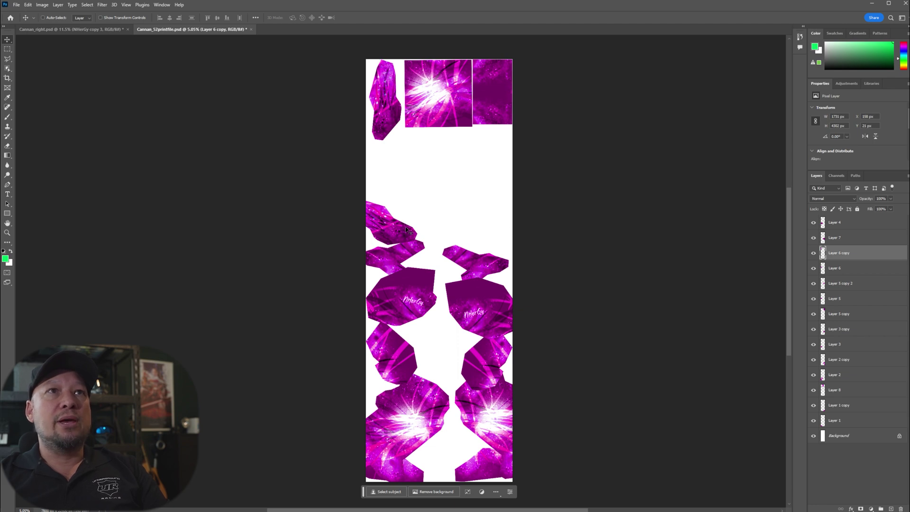
Gather the remaining tail, small wing-shaped and tank panels lower on the sheet and bring the left fairing panel up below the top row.
{"action": "key", "text": "ctrl"}
{"action": "left_click_drag", "start_coordinate": [397, 233], "coordinate": [414, 317]}
{"action": "left_click_drag", "start_coordinate": [402, 262], "coordinate": [422, 323]}
{"action": "left_click_drag", "start_coordinate": [460, 282], "coordinate": [433, 357]}
{"action": "left_click_drag", "start_coordinate": [412, 433], "coordinate": [473, 203]}
{"action": "left_click_drag", "start_coordinate": [436, 268], "coordinate": [409, 398]}
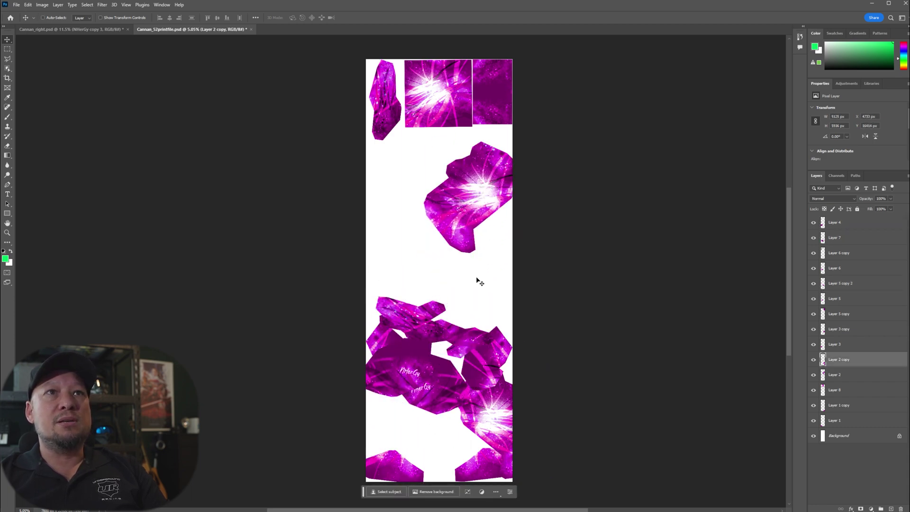
Rotate the left fairing panel to lie horizontally and place it under the top row near the sheet's left edge.
{"action": "left_click_drag", "start_coordinate": [467, 213], "coordinate": [421, 183]}
{"action": "key", "text": "ctrl+t"}
{"action": "left_click_drag", "start_coordinate": [494, 148], "coordinate": [504, 196]}
{"action": "left_click_drag", "start_coordinate": [423, 184], "coordinate": [421, 165]}
{"action": "left_click_drag", "start_coordinate": [511, 157], "coordinate": [443, 156]}
Nudge the rotated left fairing panel up and left until it sits tight against the top row and the sheet's left edge.
{"action": "key", "text": "shift+Up"}
{"action": "key", "text": "shift+Up"}
{"action": "key", "text": "shift+Up"}
{"action": "key", "text": "shift+Up"}
{"action": "key", "text": "shift+Up"}
{"action": "key", "text": "shift+Up"}
{"action": "key", "text": "shift+Up"}
{"action": "key", "text": "shift+Up"}
{"action": "key", "text": "shift+Up"}
{"action": "key", "text": "shift+Up"}
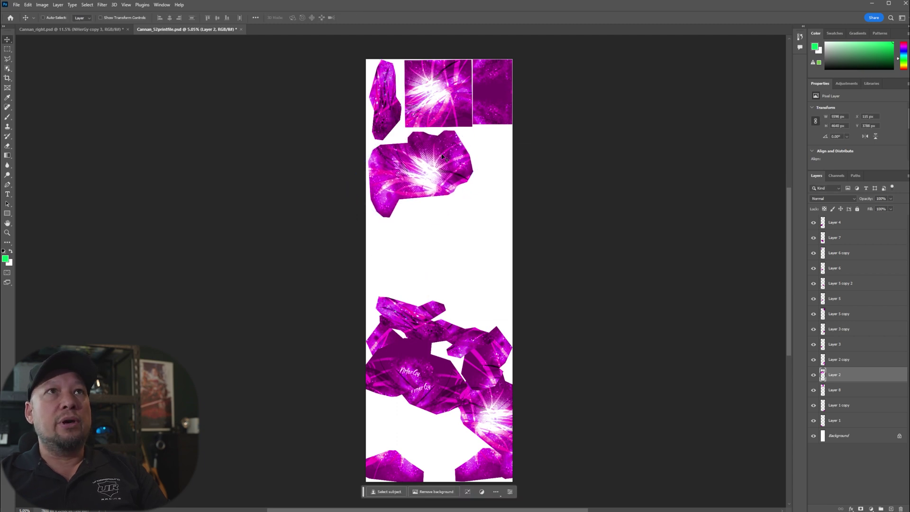
{"action": "key", "text": "shift+Left"}
{"action": "key", "text": "shift+Left"}
{"action": "key", "text": "shift+Left"}
{"action": "key", "text": "shift+Left"}
{"action": "key", "text": "shift+Left"}
{"action": "key", "text": "shift+Left"}
{"action": "key", "text": "shift+Left"}
{"action": "key", "text": "shift+Left"}
{"action": "key", "text": "shift+Left"}
{"action": "key", "text": "shift+Left"}
{"action": "key", "text": "shift+Up"}
{"action": "key", "text": "shift+Up"}
{"action": "key", "text": "shift+Up"}
{"action": "key", "text": "shift+Up"}
{"action": "key", "text": "shift+Up"}
{"action": "key", "text": "shift+Up"}
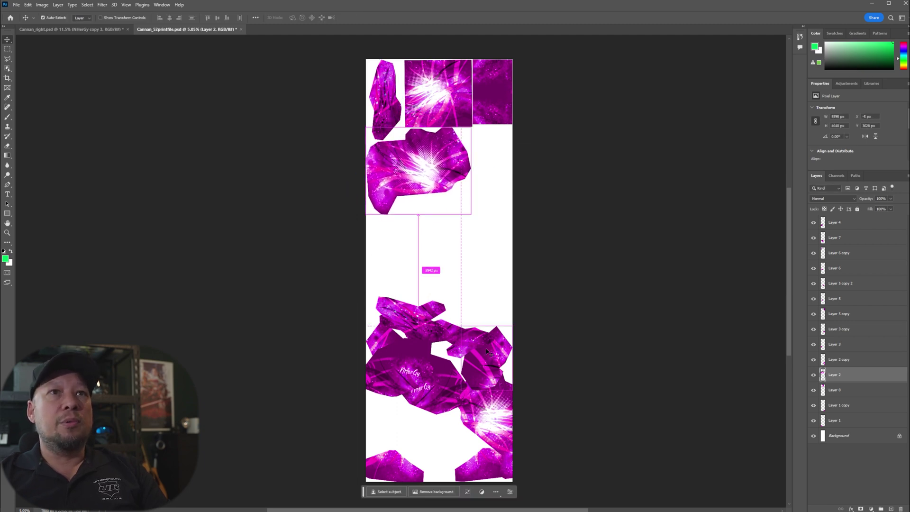
Rotate the right angular side panel and fit it below the dark corner panel, beside the left fairing panel.
{"action": "left_click_drag", "start_coordinate": [477, 369], "coordinate": [413, 316]}
{"action": "key", "text": "ctrl+t"}
{"action": "key", "text": "Return"}
{"action": "left_click_drag", "start_coordinate": [495, 202], "coordinate": [494, 165]}
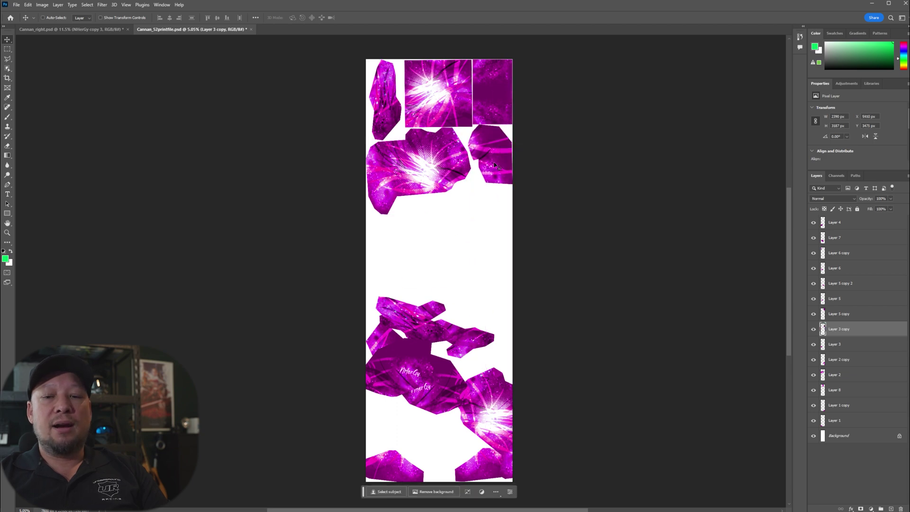
{"action": "key", "text": "Down"}
{"action": "key", "text": "Down"}
{"action": "key", "text": "Down"}
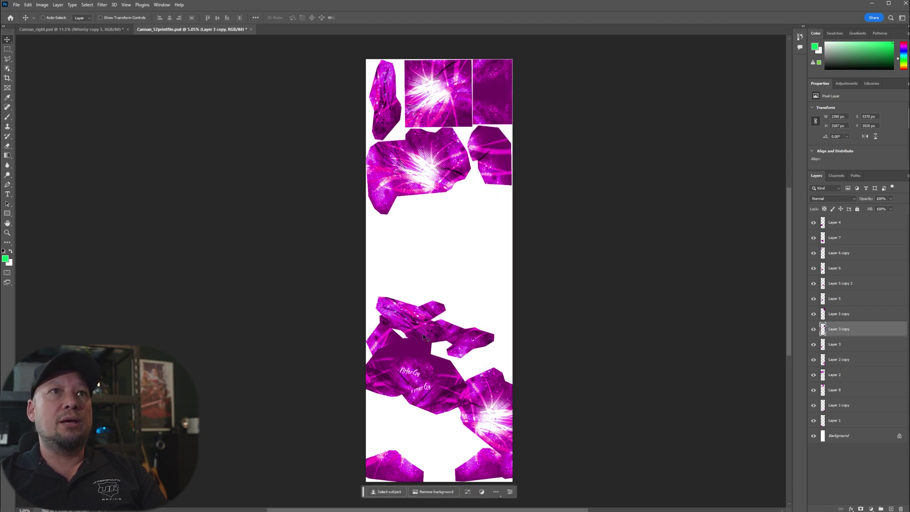
Move the small wing-shaped and tail panels off the central pile and shift the upper tank panel to separate the overlapping pieces.
{"action": "left_click_drag", "start_coordinate": [424, 331], "coordinate": [408, 377]}
{"action": "left_click_drag", "start_coordinate": [457, 338], "coordinate": [421, 379]}
{"action": "left_click", "coordinate": [418, 312], "text": "ctrl"}
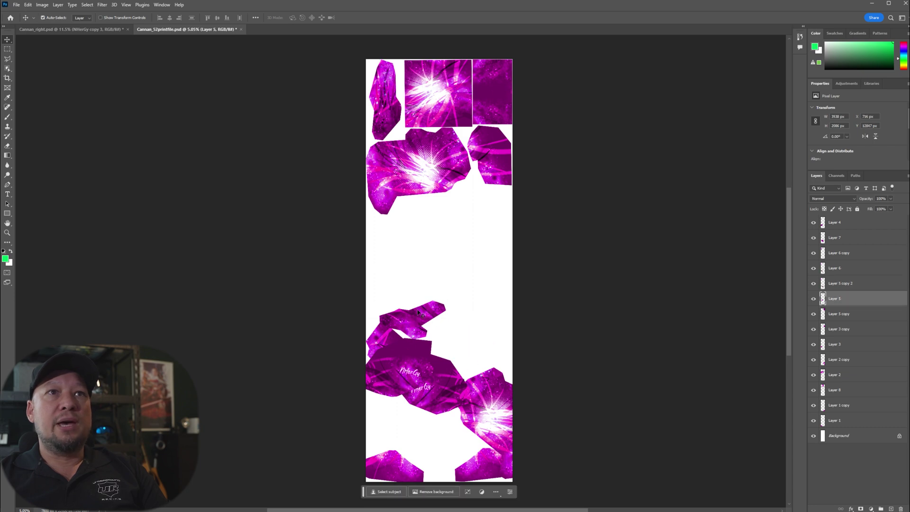
{"action": "left_click_drag", "start_coordinate": [418, 313], "coordinate": [447, 284]}
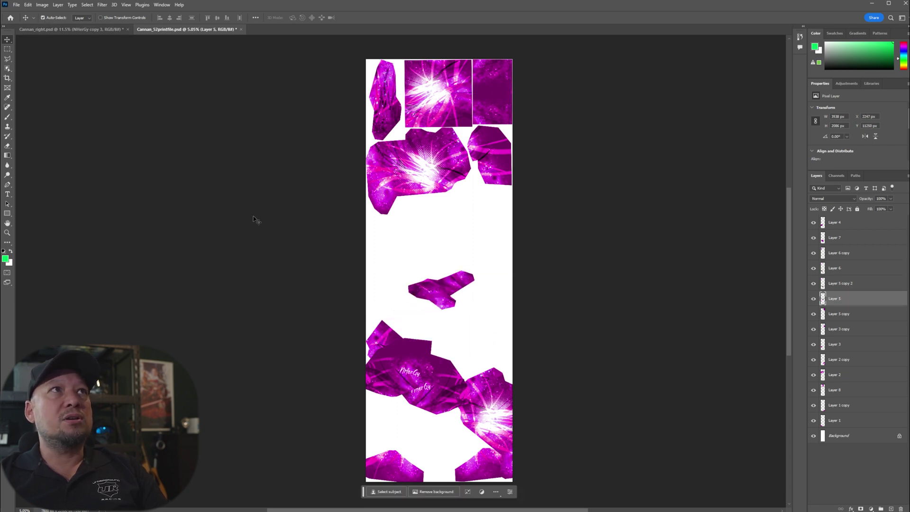
{"action": "mouse_move", "coordinate": [414, 369]}
{"action": "left_mouse_down"}
{"action": "mouse_move", "coordinate": [455, 345]}
{"action": "mouse_move", "coordinate": [428, 366]}
{"action": "left_mouse_up"}
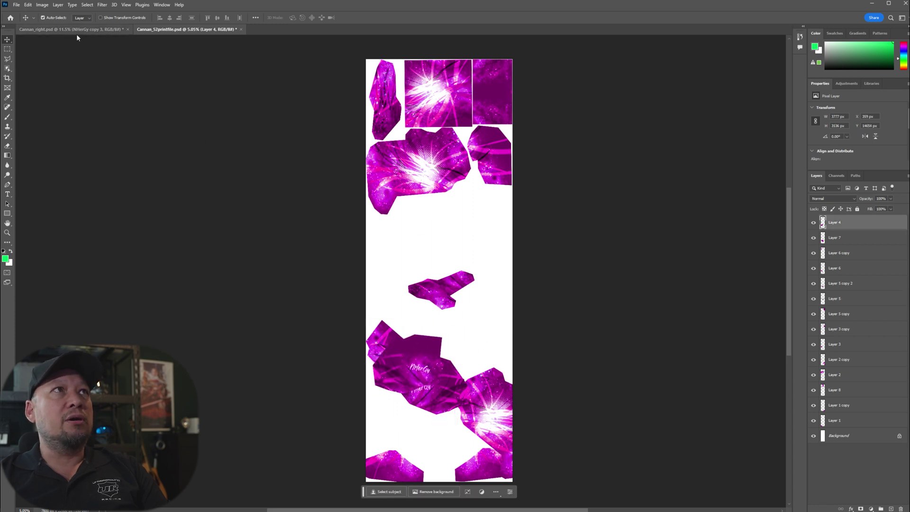
Disable layer auto-selection, check which layers the overlapping tank panels belong to, and reposition the small wing-shaped panel on Layer 5.
{"action": "left_click", "coordinate": [43, 18]}
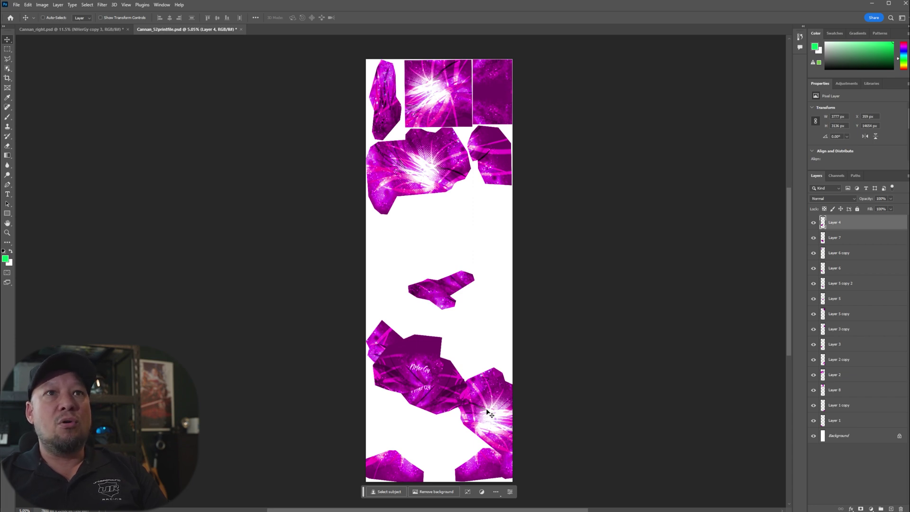
{"action": "left_click", "coordinate": [432, 386], "text": "ctrl"}
{"action": "left_click", "coordinate": [433, 407], "text": "ctrl"}
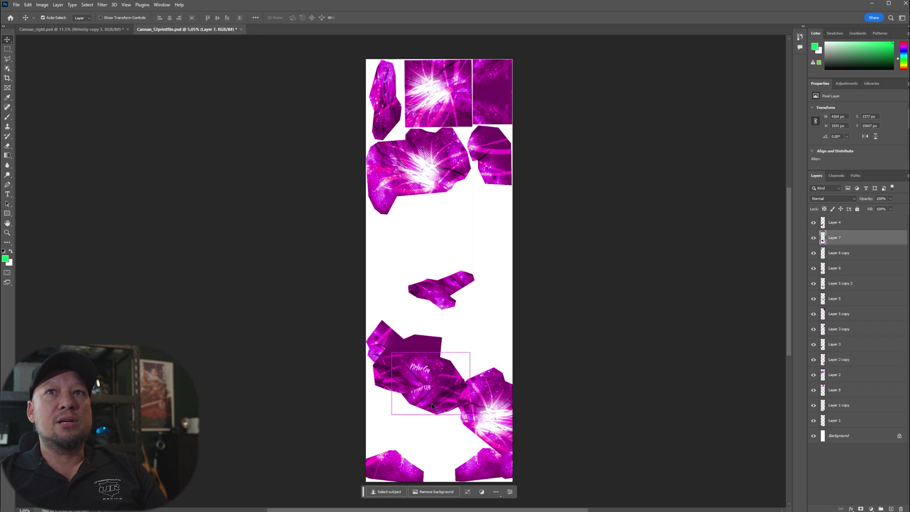
{"action": "left_click", "coordinate": [427, 364], "text": "ctrl"}
{"action": "left_click", "coordinate": [440, 296], "text": "ctrl"}
{"action": "mouse_move", "coordinate": [440, 296]}
{"action": "left_mouse_down"}
{"action": "mouse_move", "coordinate": [454, 274]}
{"action": "mouse_move", "coordinate": [444, 266]}
{"action": "mouse_move", "coordinate": [459, 251]}
{"action": "mouse_move", "coordinate": [440, 221]}
{"action": "mouse_move", "coordinate": [449, 260]}
{"action": "mouse_move", "coordinate": [434, 285]}
{"action": "mouse_move", "coordinate": [465, 225]}
{"action": "mouse_move", "coordinate": [443, 213]}
{"action": "mouse_move", "coordinate": [489, 239]}
{"action": "mouse_move", "coordinate": [486, 263]}
{"action": "left_mouse_up"}
{"action": "key", "text": "ctrl+t"}
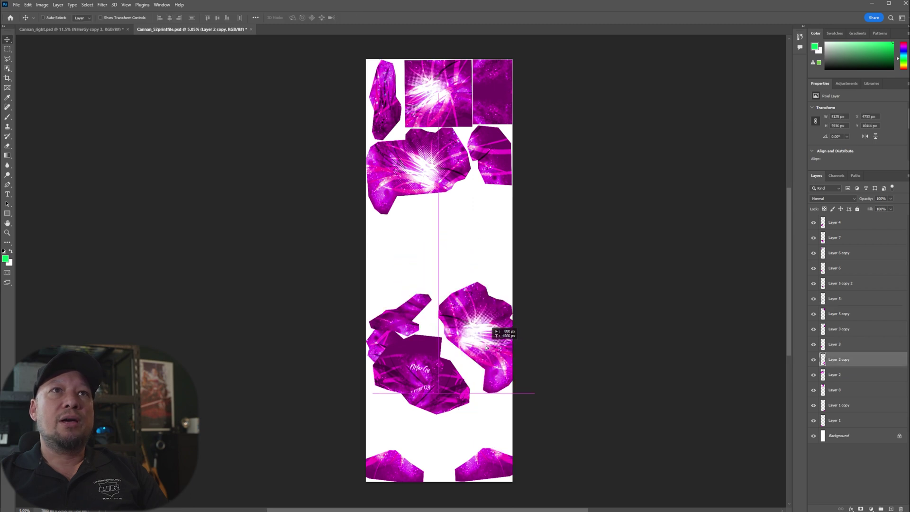
Move the small wing-shaped panel below the tank panels, then rotate the right fairing panel horizontally and nest it under the left one.
{"action": "left_click_drag", "start_coordinate": [486, 348], "coordinate": [455, 262]}
{"action": "left_click_drag", "start_coordinate": [408, 311], "coordinate": [431, 409]}
{"action": "left_click", "coordinate": [467, 286]}
{"action": "key", "text": "ctrl+t"}
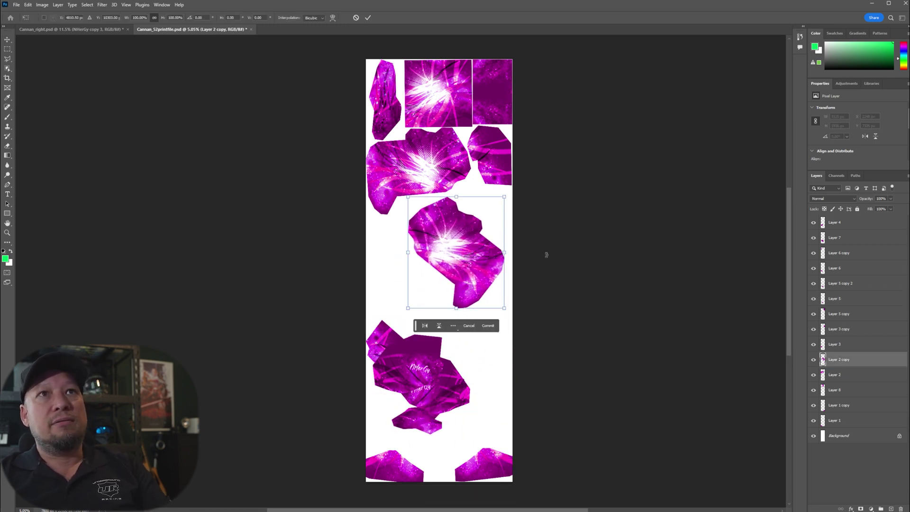
{"action": "left_click_drag", "start_coordinate": [545, 255], "coordinate": [526, 194]}
{"action": "left_click_drag", "start_coordinate": [467, 258], "coordinate": [478, 240]}
{"action": "left_click_drag", "start_coordinate": [568, 236], "coordinate": [567, 222]}
{"action": "left_click_drag", "start_coordinate": [476, 239], "coordinate": [502, 244]}
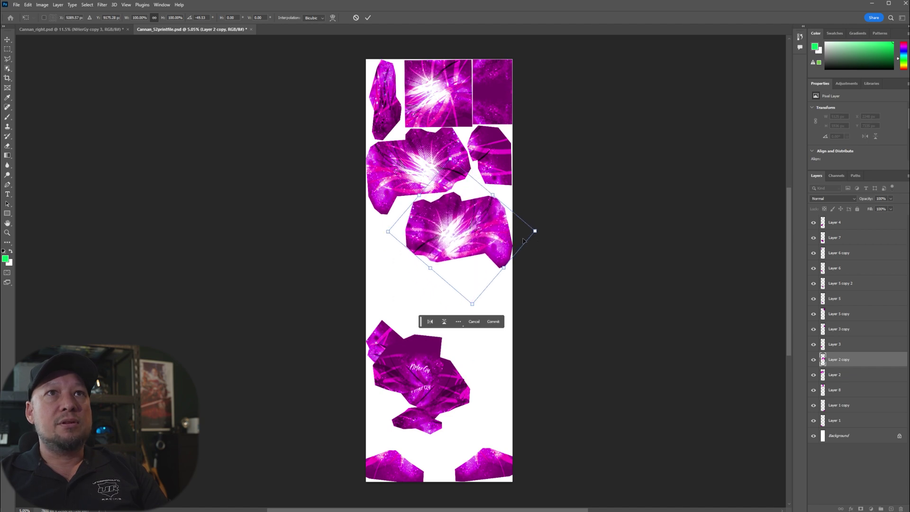
{"action": "left_click_drag", "start_coordinate": [565, 227], "coordinate": [564, 234]}
{"action": "double_click", "coordinate": [491, 225]}
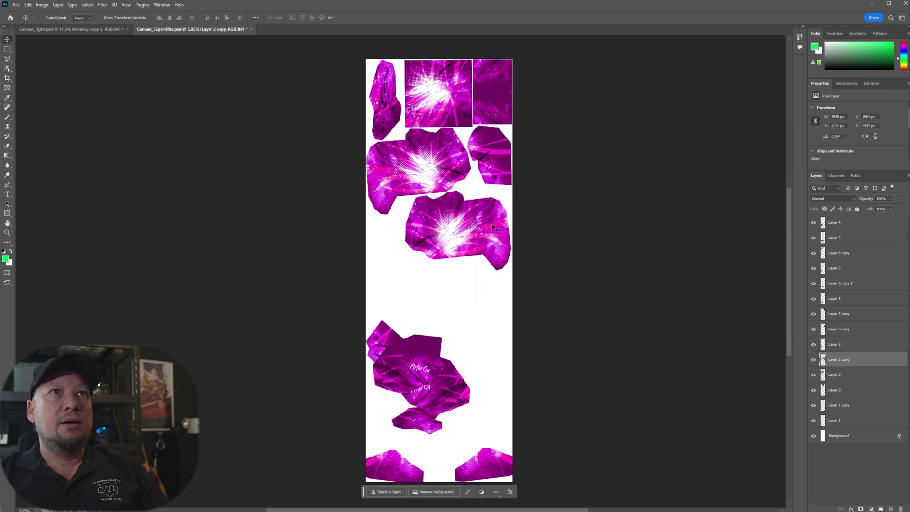
Nudge the rotated right fairing panel right until it almost reaches the edge of the print sheet.
{"action": "scroll", "coordinate": [493, 227], "scroll_direction": "up", "scroll_amount": 5}
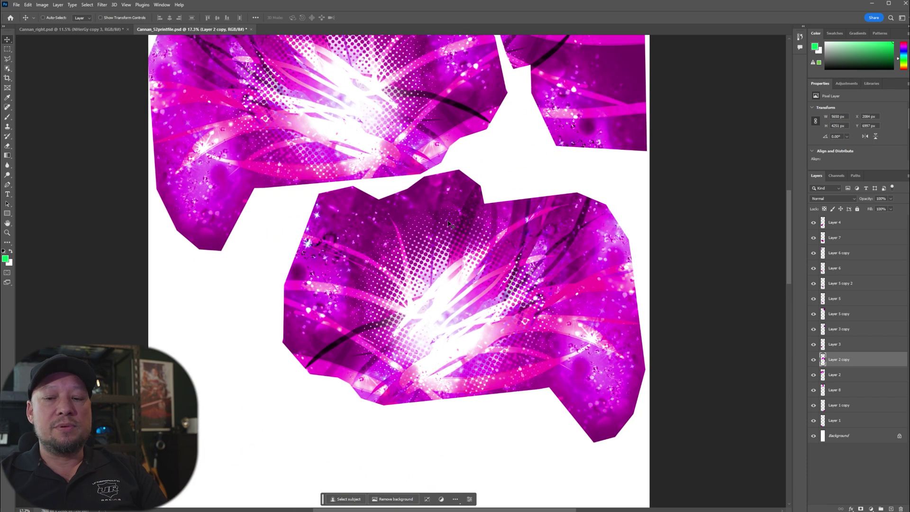
{"action": "key", "text": "Right"}
{"action": "key", "text": "Right"}
{"action": "key", "text": "Right"}
{"action": "key", "text": "Right"}
{"action": "key", "text": "Right"}
{"action": "key", "text": "Right"}
{"action": "key", "text": "Right"}
{"action": "key", "text": "Right"}
{"action": "key", "text": "Right"}
{"action": "key", "text": "Right"}
{"action": "key", "text": "Right"}
{"action": "key", "text": "Right"}
{"action": "key", "text": "Right"}
{"action": "key", "text": "Right"}
{"action": "key", "text": "Right"}
{"action": "key", "text": "Right"}
{"action": "key", "text": "Right"}
{"action": "key", "text": "Right"}
{"action": "key", "text": "Right"}
{"action": "key", "text": "Right"}
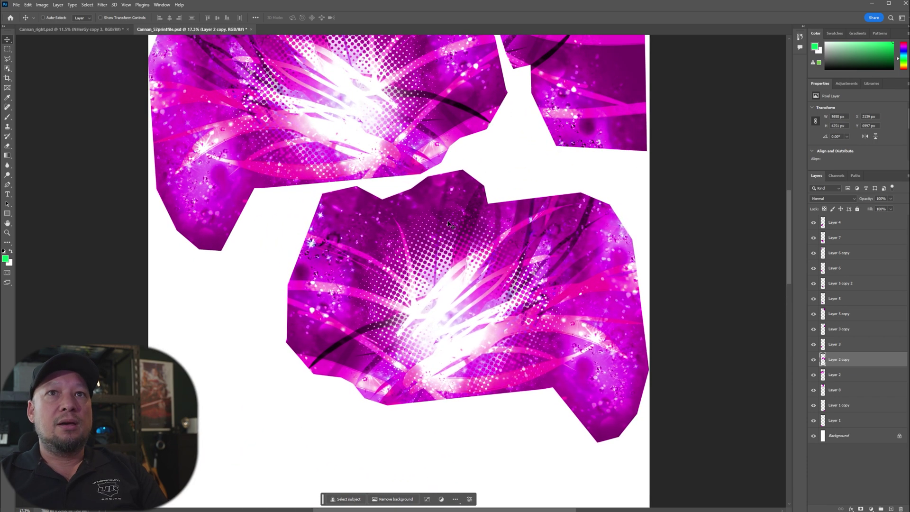
Nudge the right fairing panel up until it nearly touches the left fairing panel above, and inspect the gap between them closely.
{"action": "key", "text": "shift+Up"}
{"action": "key", "text": "shift+Up"}
{"action": "key", "text": "shift+Up"}
{"action": "key", "text": "shift+Up"}
{"action": "key", "text": "shift+Up"}
{"action": "key", "text": "shift+Up"}
{"action": "key", "text": "Up"}
{"action": "key", "text": "Up"}
{"action": "key", "text": "Up"}
{"action": "key", "text": "Up"}
{"action": "key", "text": "Up"}
{"action": "key", "text": "Up"}
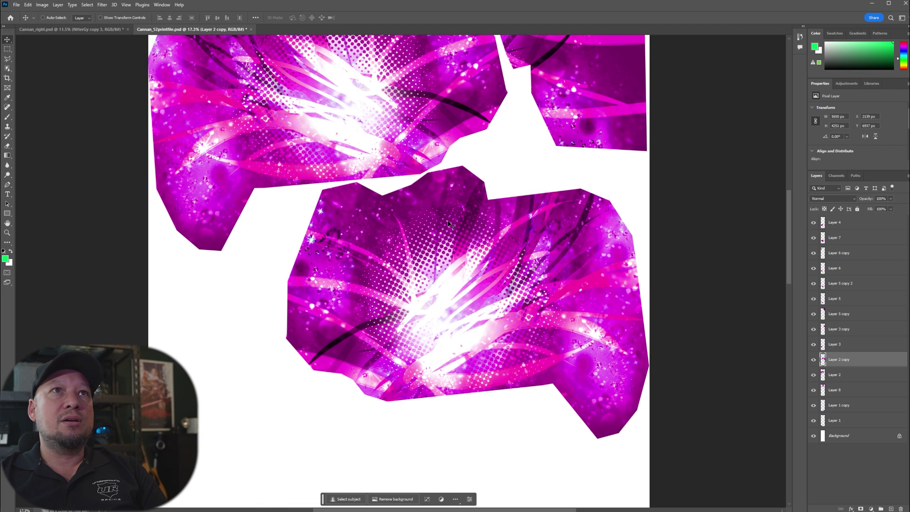
{"action": "key", "text": "shift+Up"}
{"action": "key", "text": "Up"}
{"action": "key", "text": "Up"}
{"action": "key", "text": "Up"}
{"action": "key", "text": "Up"}
{"action": "key", "text": "Up"}
{"action": "key", "text": "Up"}
{"action": "key", "text": "Up"}
{"action": "key", "text": "Up"}
{"action": "key", "text": "shift+Right"}
{"action": "key", "text": "shift+Up"}
{"action": "key", "text": "Up"}
{"action": "key", "text": "Up"}
{"action": "key", "text": "Up"}
{"action": "key", "text": "Up"}
{"action": "key", "text": "Up"}
{"action": "key", "text": "Up"}
{"action": "key", "text": "Up"}
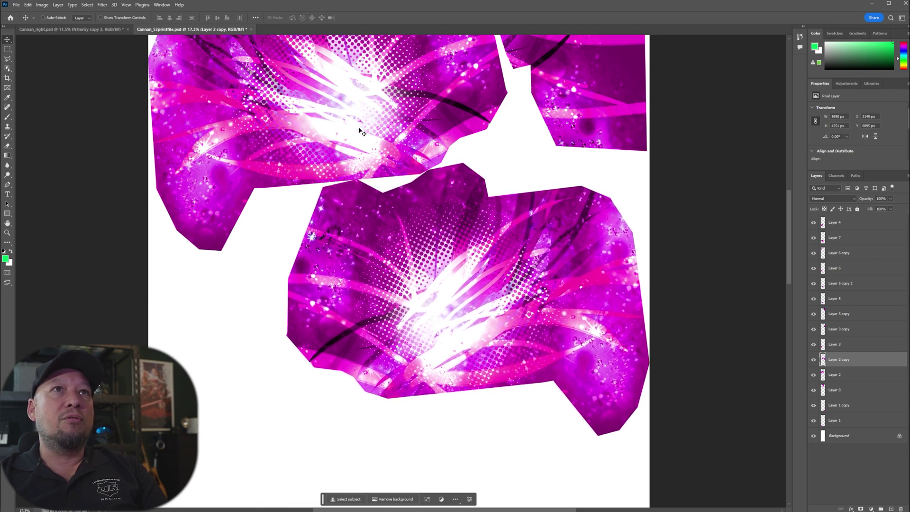
{"action": "scroll", "coordinate": [353, 178], "scroll_direction": "up", "scroll_amount": 6}
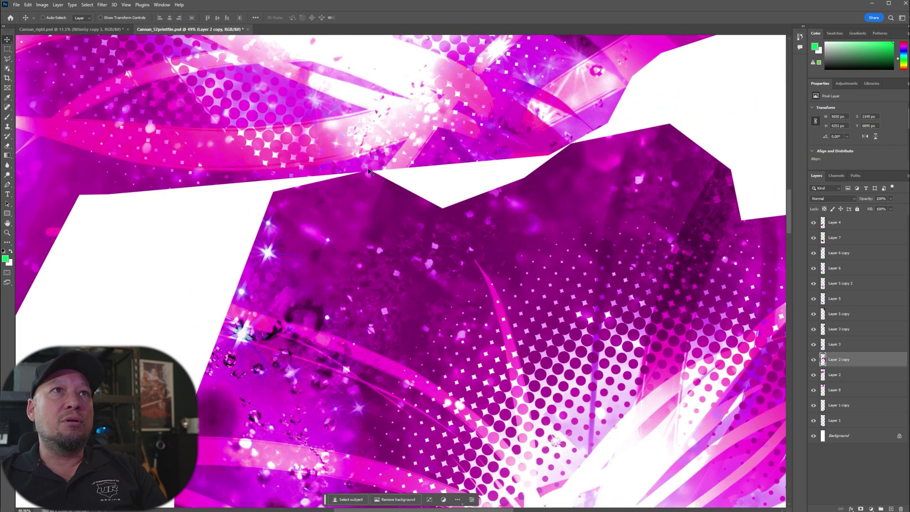
Spread the overlapping tank panels, then rotate the left angular side panel and fit it left of the lower fairing panel.
{"action": "scroll", "coordinate": [370, 175], "scroll_direction": "down", "scroll_amount": 8}
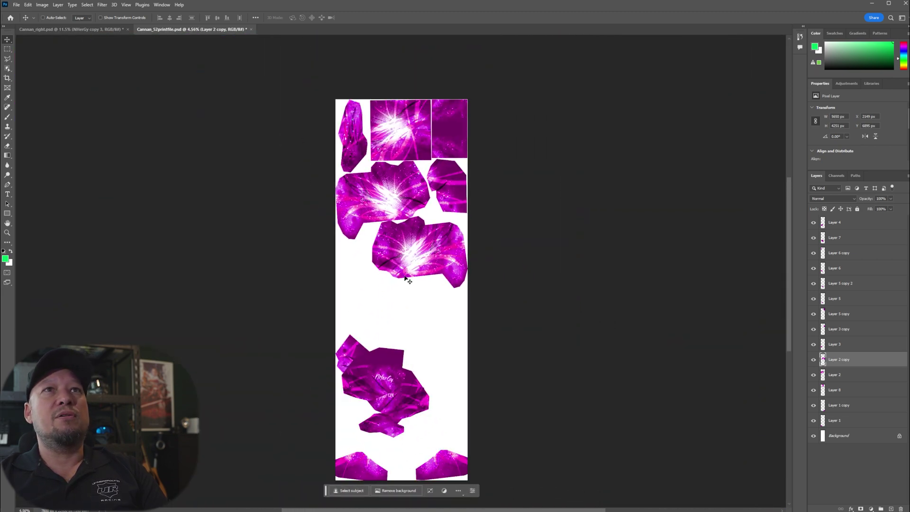
{"action": "left_click_drag", "start_coordinate": [458, 311], "coordinate": [455, 331]}
{"action": "left_click_drag", "start_coordinate": [375, 339], "coordinate": [377, 265]}
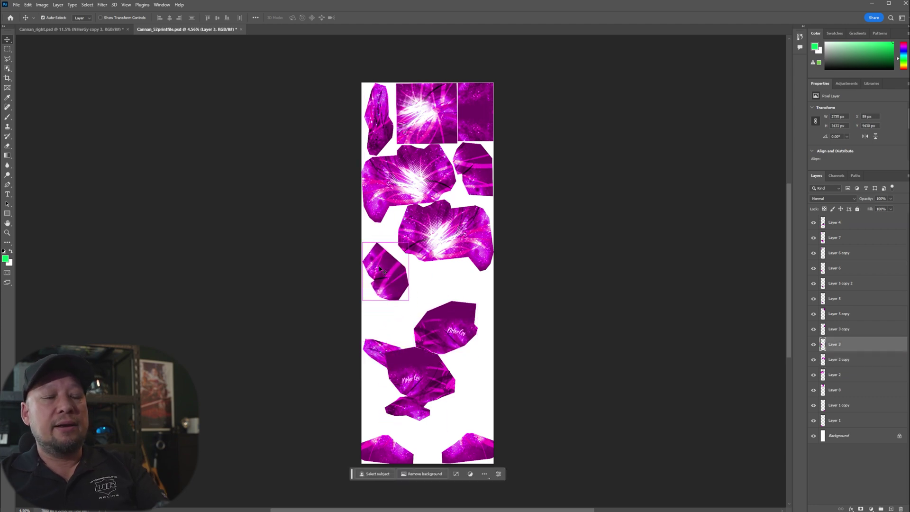
{"action": "key", "text": "ctrl+t"}
{"action": "left_click_drag", "start_coordinate": [444, 274], "coordinate": [319, 187]}
{"action": "key", "text": "Return"}
{"action": "key", "text": "ctrl+t"}
{"action": "left_click_drag", "start_coordinate": [434, 260], "coordinate": [314, 298]}
{"action": "key", "text": "Return"}
{"action": "left_click_drag", "start_coordinate": [389, 276], "coordinate": [396, 262]}
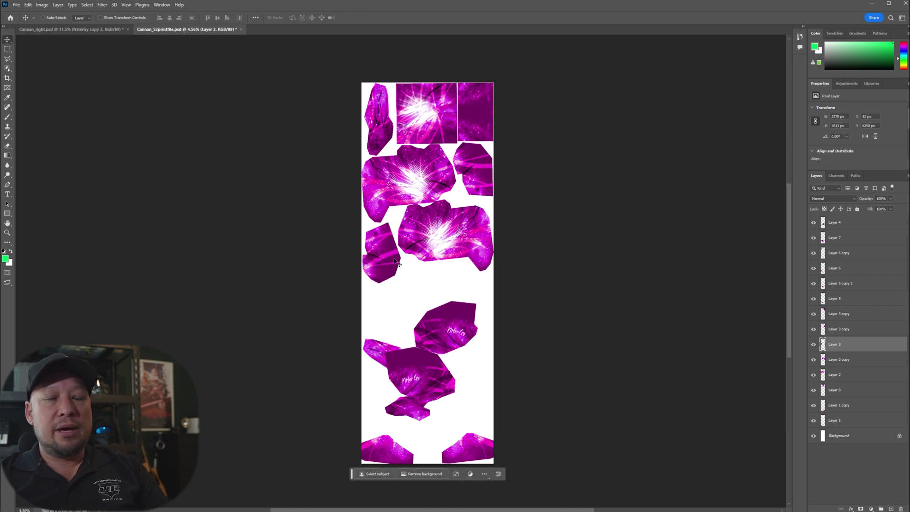
Place the two NHerGy-lettered panels side by side below the fairing panels, rotating the right one slightly to fit inside the sheet edge.
{"action": "left_click_drag", "start_coordinate": [457, 325], "coordinate": [406, 298]}
{"action": "left_click", "coordinate": [424, 377], "text": "ctrl"}
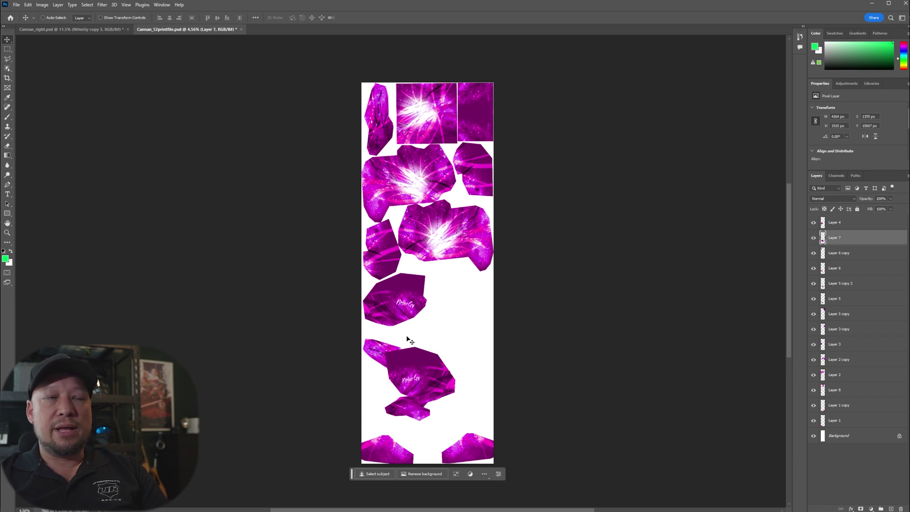
{"action": "left_click", "coordinate": [395, 302], "text": "ctrl"}
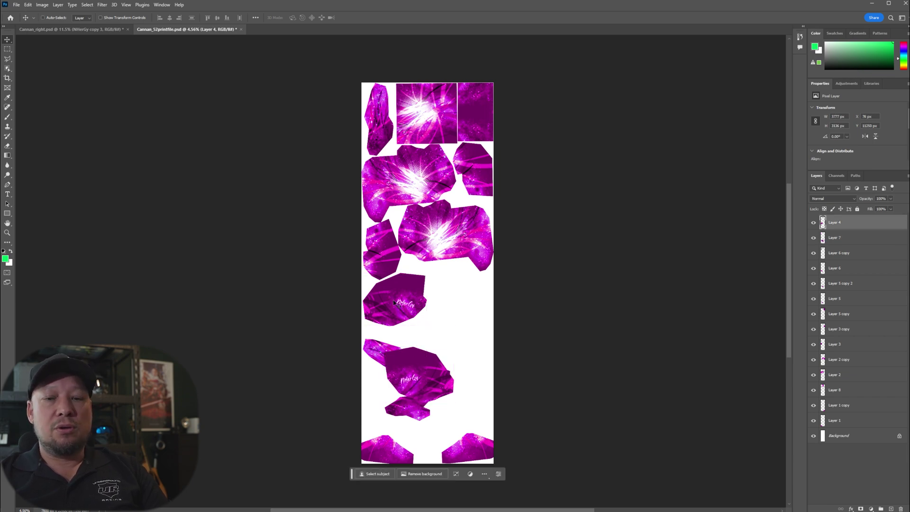
{"action": "left_click_drag", "start_coordinate": [410, 383], "coordinate": [452, 294]}
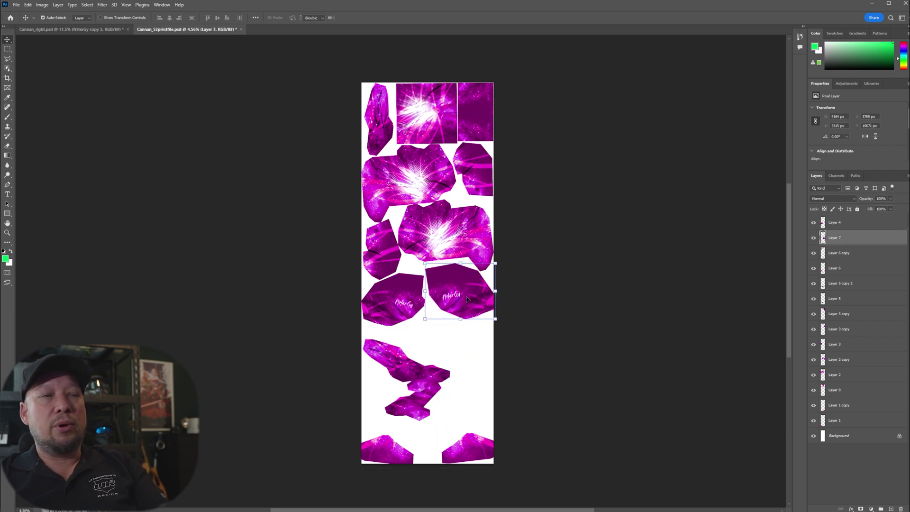
{"action": "key", "text": "ctrl+t"}
{"action": "left_click_drag", "start_coordinate": [532, 288], "coordinate": [528, 299]}
{"action": "key", "text": "Return"}
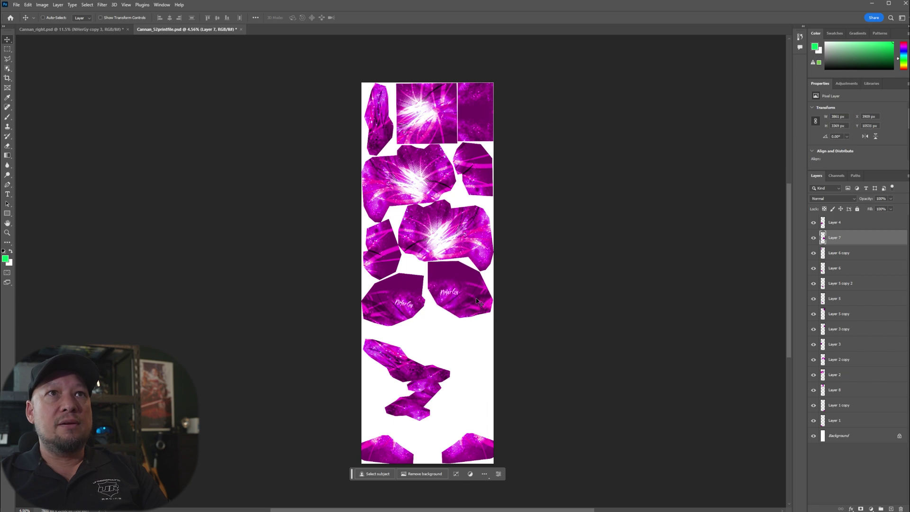
Move the small corner panel into the notch below the two NHerGy panels, rotating it slightly and closing the gap above it.
{"action": "left_click_drag", "start_coordinate": [441, 369], "coordinate": [428, 330]}
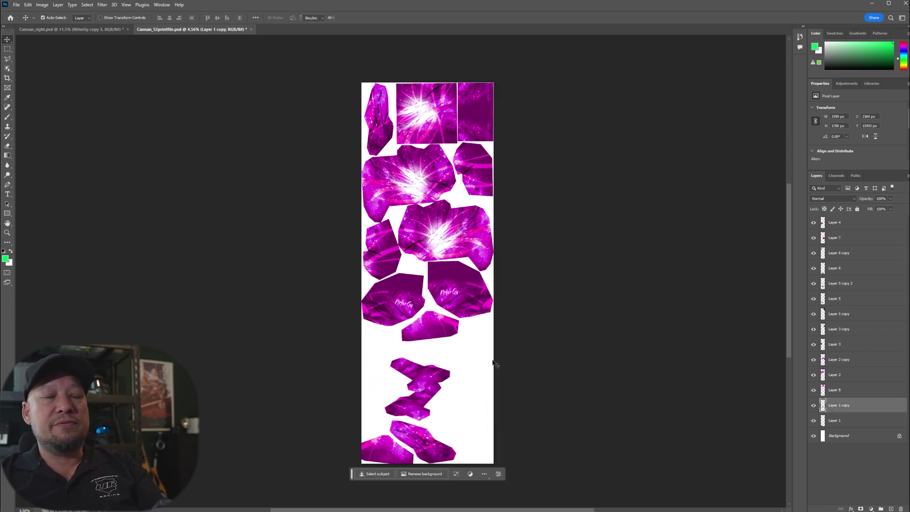
{"action": "key", "text": "ctrl+t"}
{"action": "key", "text": "Return"}
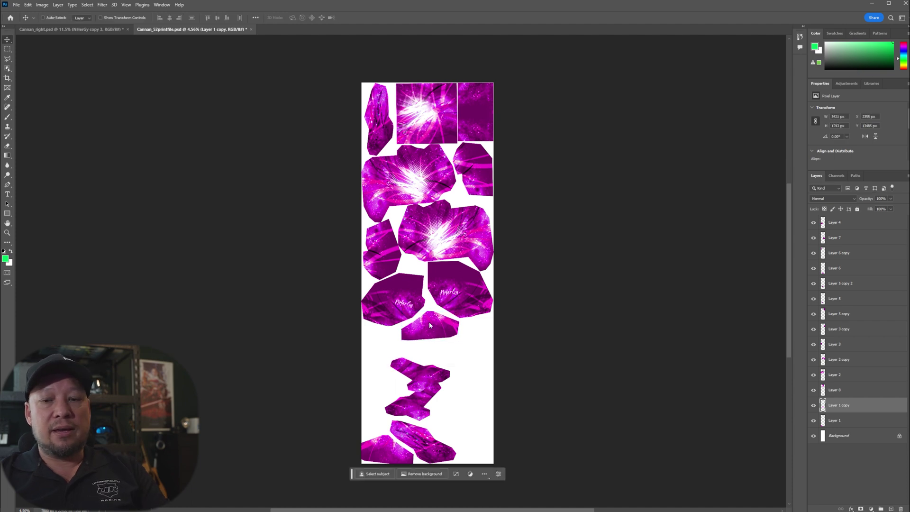
{"action": "left_click_drag", "start_coordinate": [429, 327], "coordinate": [429, 322]}
Inspect the nested panels at different magnifications and check the Zoom with Scroll Wheel option in the Tools preferences.
{"action": "scroll", "coordinate": [465, 337], "scroll_direction": "up", "scroll_amount": 5}
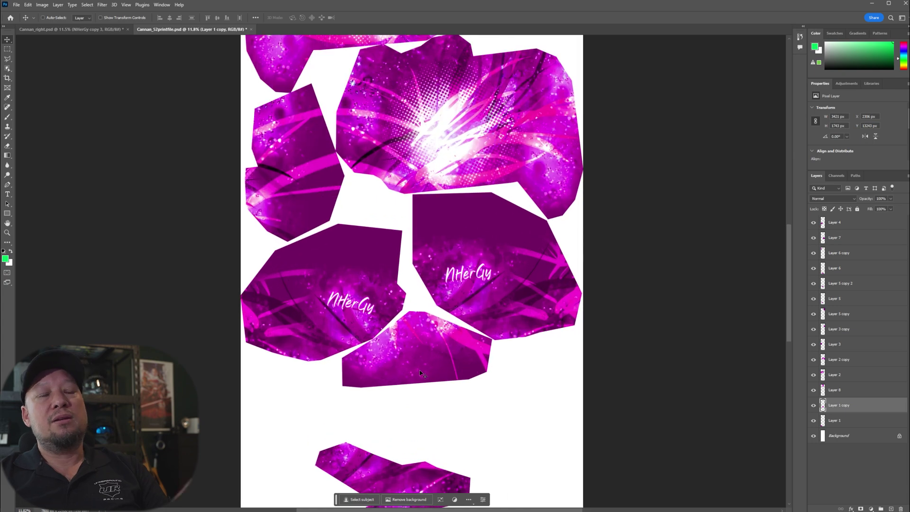
{"action": "scroll", "coordinate": [404, 370], "scroll_direction": "up", "scroll_amount": 1}
{"action": "scroll", "coordinate": [404, 370], "scroll_direction": "down", "scroll_amount": 2}
{"action": "scroll", "coordinate": [405, 370], "scroll_direction": "up", "scroll_amount": 2}
{"action": "scroll", "coordinate": [405, 371], "scroll_direction": "down", "scroll_amount": 1}
{"action": "scroll", "coordinate": [405, 371], "scroll_direction": "down", "scroll_amount": 1}
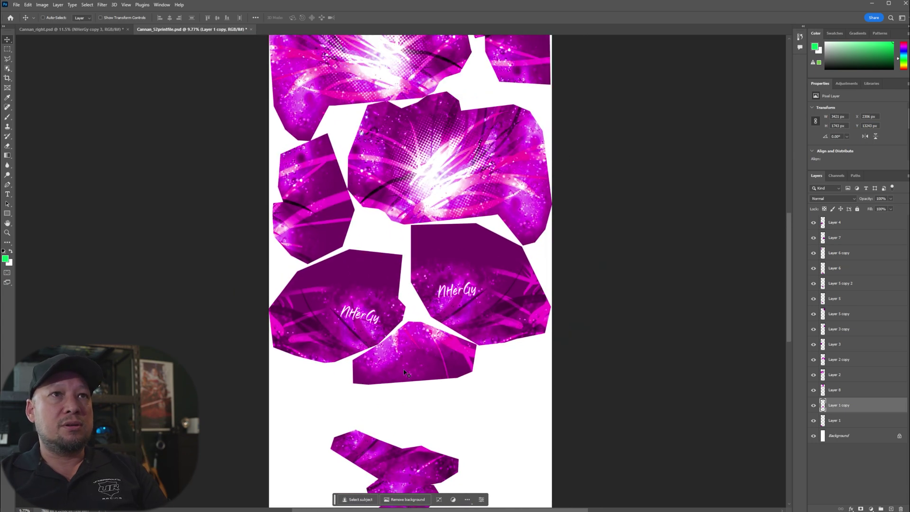
{"action": "scroll", "coordinate": [405, 372], "scroll_direction": "up", "scroll_amount": 7}
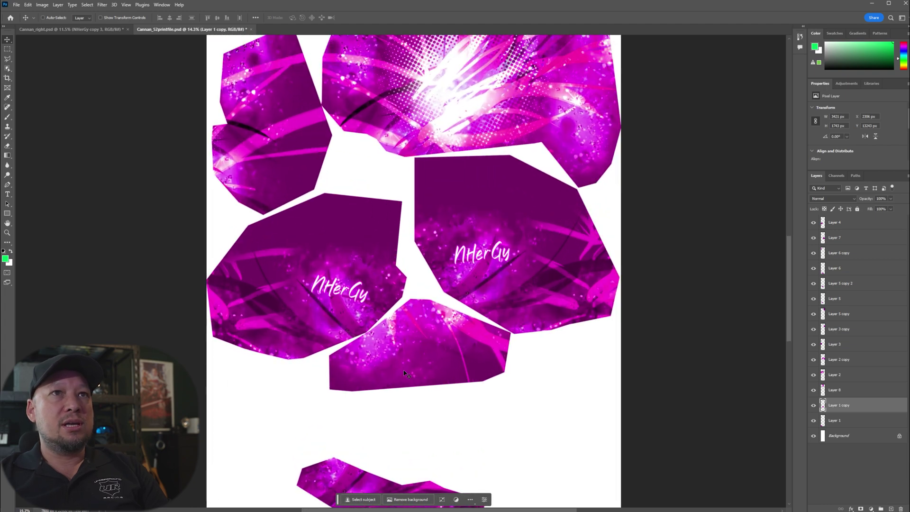
{"action": "scroll", "coordinate": [405, 374], "scroll_direction": "down", "scroll_amount": 10}
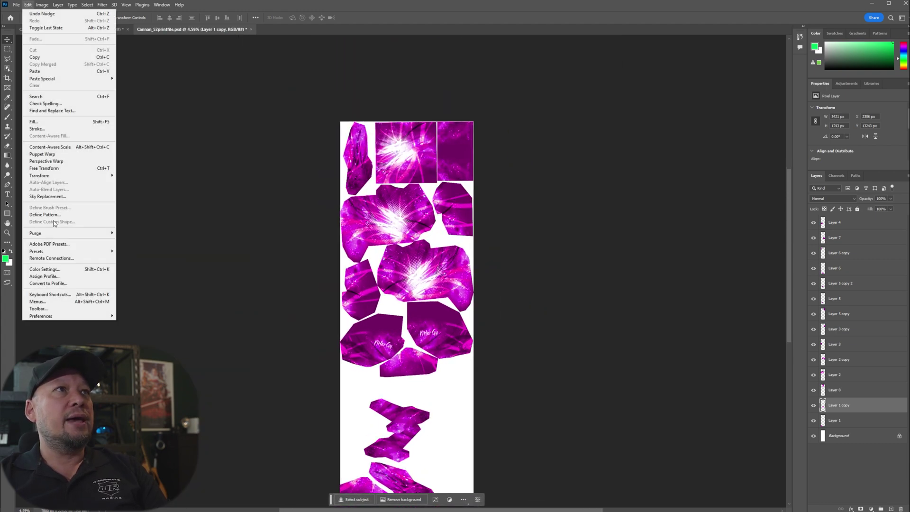
{"action": "mouse_move", "coordinate": [78, 316]}
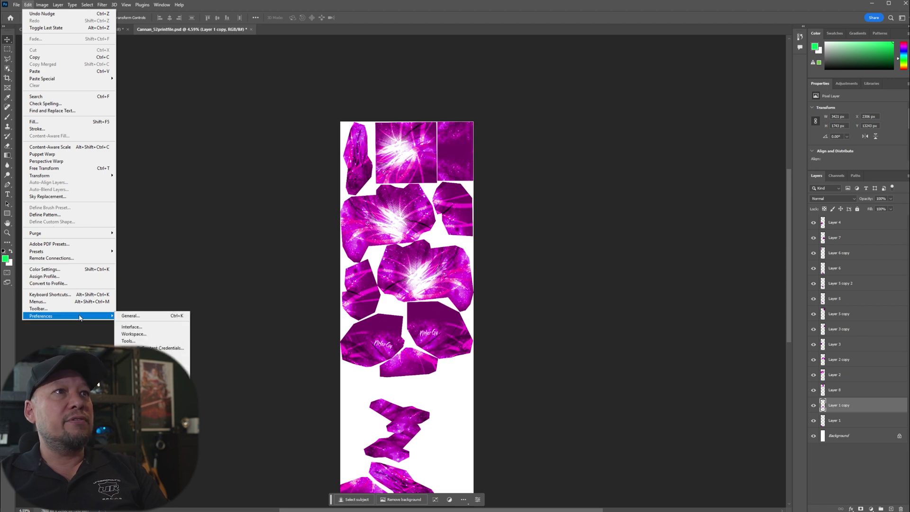
{"action": "left_click", "coordinate": [152, 342]}
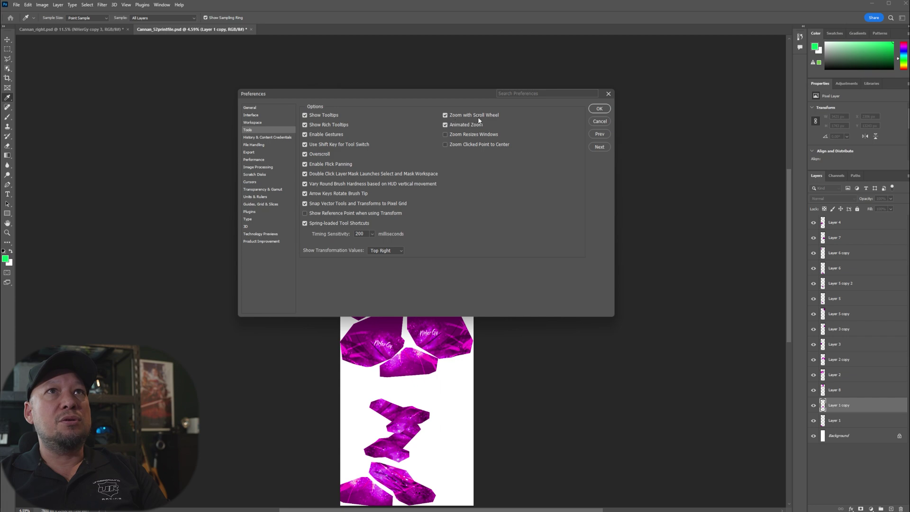
{"action": "left_click", "coordinate": [599, 109]}
Separate the overlapping wing-shaped panels, then rotate the upper one and fit it under the left NHerGy panel along the sheet edge.
{"action": "left_click_drag", "start_coordinate": [399, 389], "coordinate": [397, 311]}
{"action": "scroll", "coordinate": [397, 325], "scroll_direction": "up", "scroll_amount": 10}
{"action": "left_click_drag", "start_coordinate": [425, 359], "coordinate": [317, 189]}
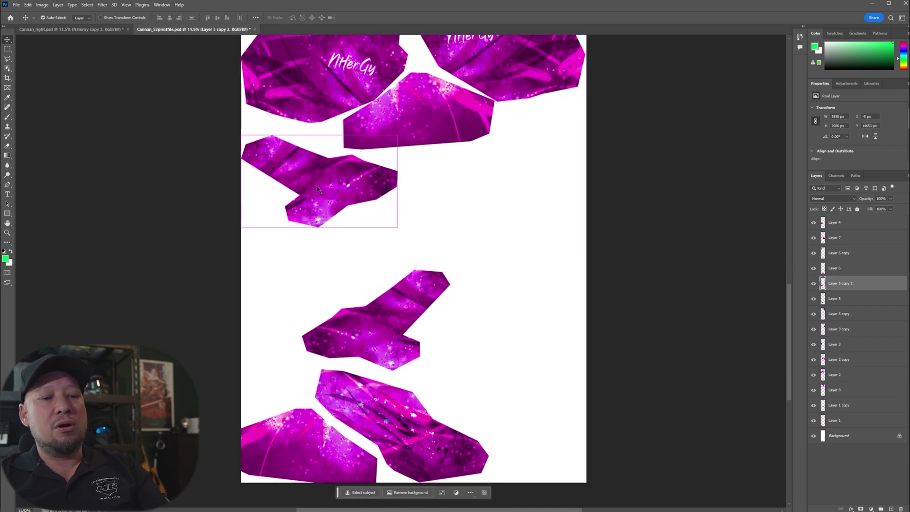
{"action": "key", "text": "ctrl+t"}
{"action": "left_click_drag", "start_coordinate": [427, 197], "coordinate": [231, 156]}
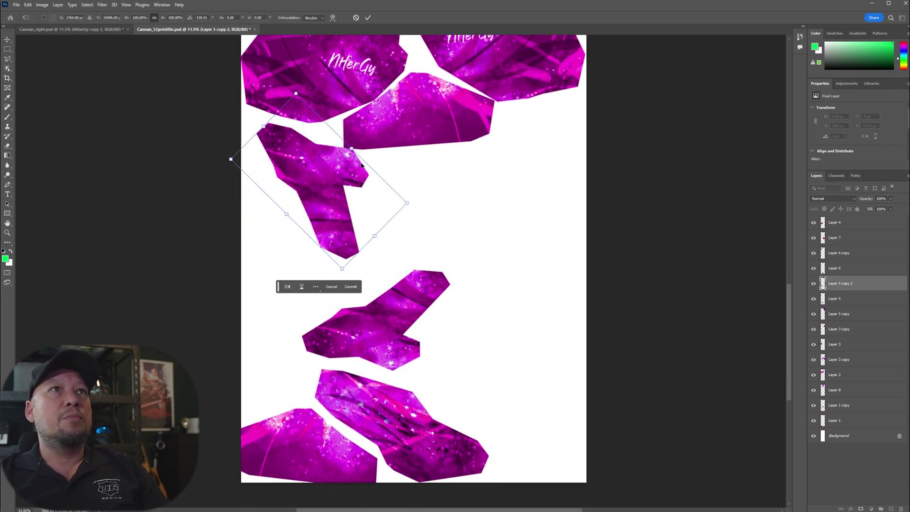
{"action": "left_click_drag", "start_coordinate": [361, 166], "coordinate": [342, 152]}
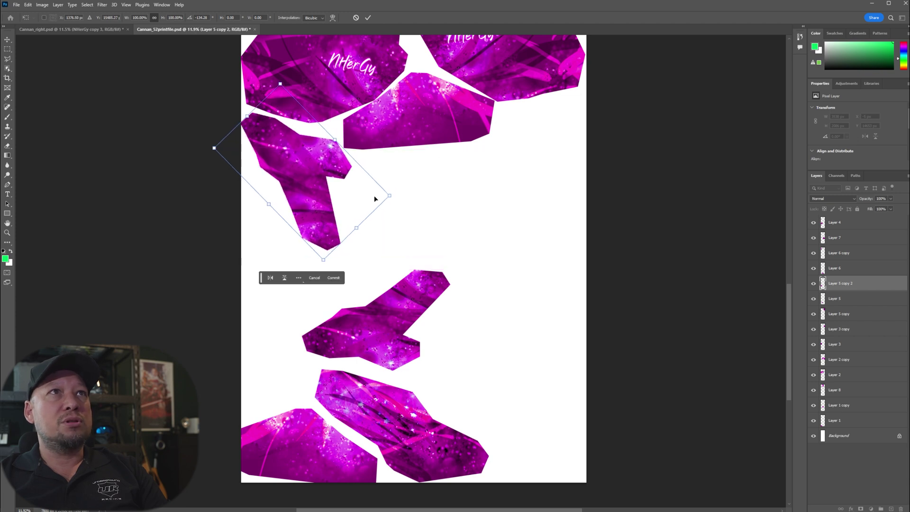
{"action": "left_click_drag", "start_coordinate": [418, 172], "coordinate": [419, 169]}
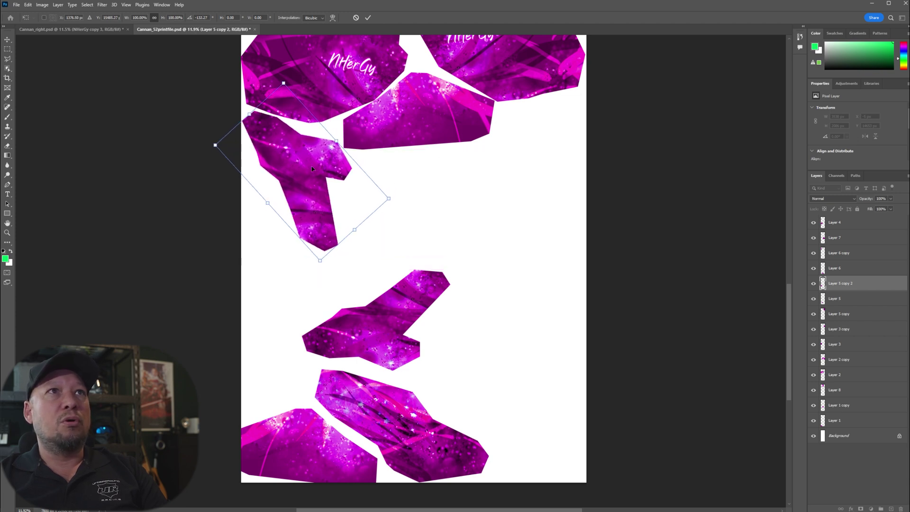
{"action": "key", "text": "Return"}
Rotate the remaining wing-shaped panel upright and nest it along the left sheet edge against the first wing panel.
{"action": "left_click", "coordinate": [395, 301]}
{"action": "left_click_drag", "start_coordinate": [394, 301], "coordinate": [369, 299]}
{"action": "key", "text": "ctrl+t"}
{"action": "left_click_drag", "start_coordinate": [445, 287], "coordinate": [380, 221]}
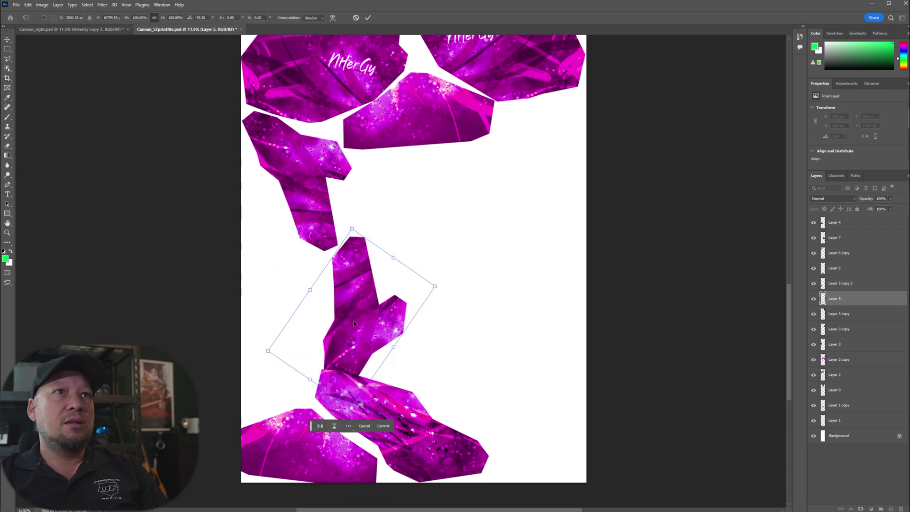
{"action": "key", "text": "Return"}
{"action": "left_click_drag", "start_coordinate": [353, 323], "coordinate": [274, 281]}
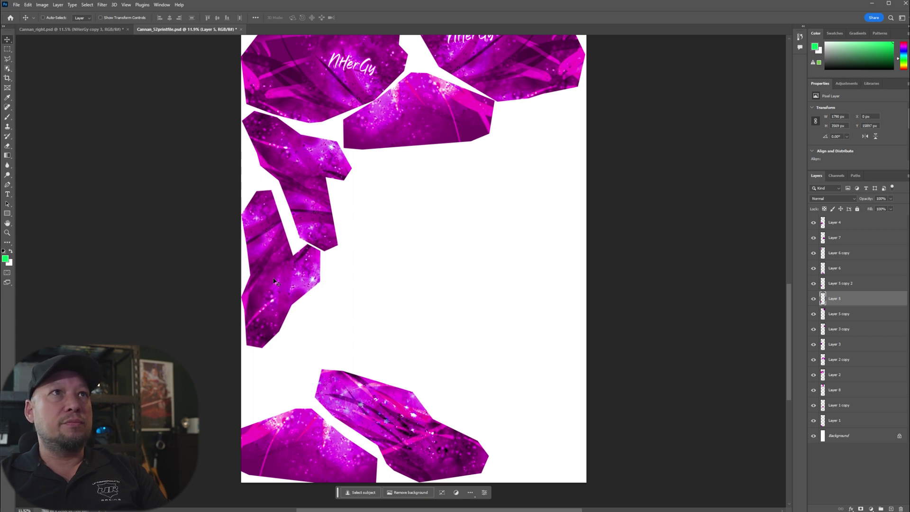
Rearrange the loose panels, moving the second wing panel to the sheet bottom and the elongated and corner panels up into the free area.
{"action": "left_click_drag", "start_coordinate": [409, 429], "coordinate": [453, 416]}
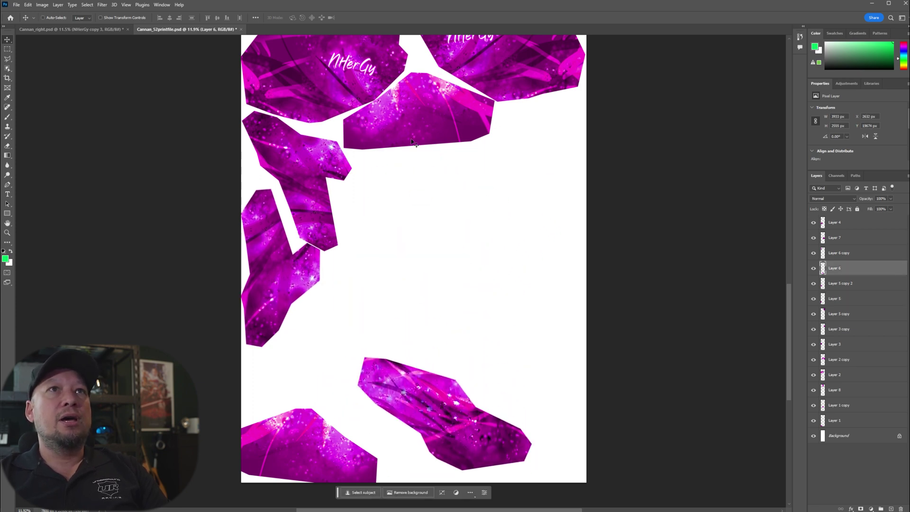
{"action": "left_click_drag", "start_coordinate": [274, 263], "coordinate": [364, 423]}
{"action": "left_click_drag", "start_coordinate": [450, 398], "coordinate": [474, 262]}
{"action": "left_click_drag", "start_coordinate": [280, 443], "coordinate": [314, 312]}
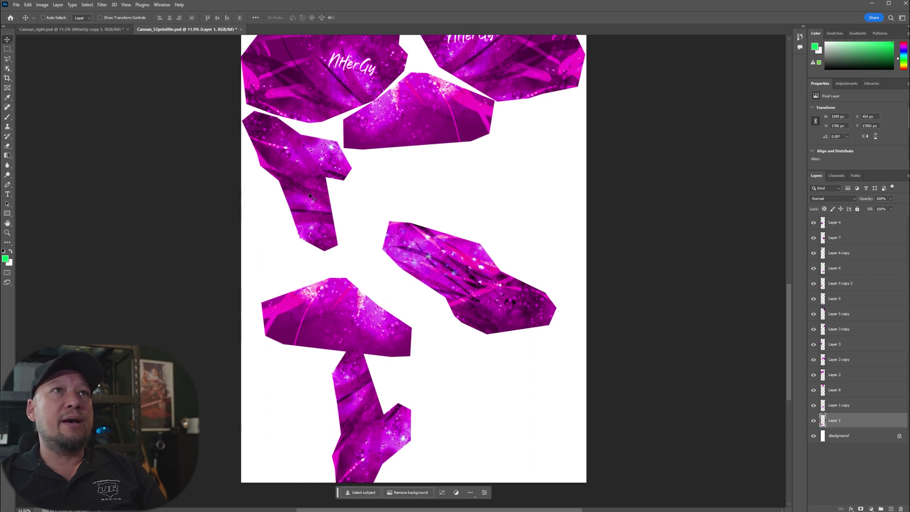
Move the upper wing-shaped panel to the right sheet edge, rotate it to fit below the right NHerGy panel, and nudge it left.
{"action": "left_click_drag", "start_coordinate": [308, 196], "coordinate": [540, 194]}
{"action": "key", "text": "ctrl+t"}
{"action": "left_click_drag", "start_coordinate": [474, 258], "coordinate": [658, 148]}
{"action": "left_click_drag", "start_coordinate": [571, 163], "coordinate": [576, 155]}
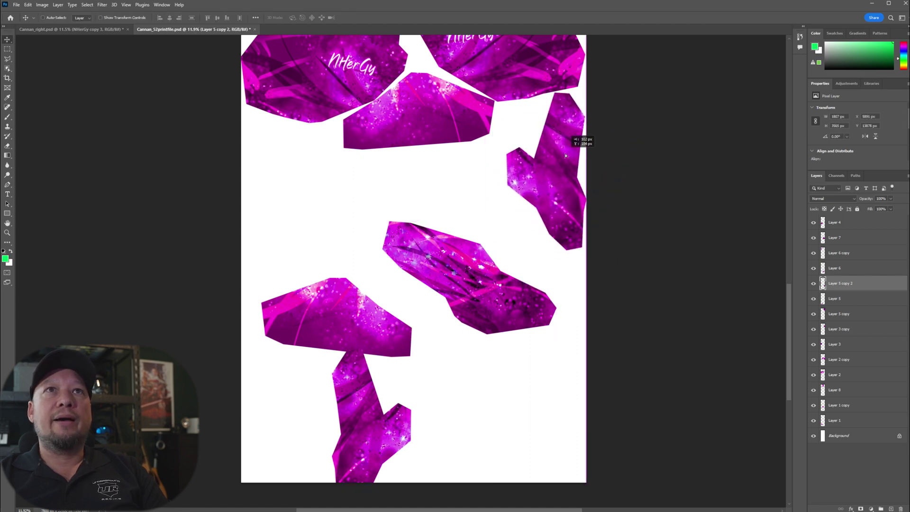
{"action": "key", "text": "Return"}
{"action": "key", "text": "Left"}
{"action": "key", "text": "Left"}
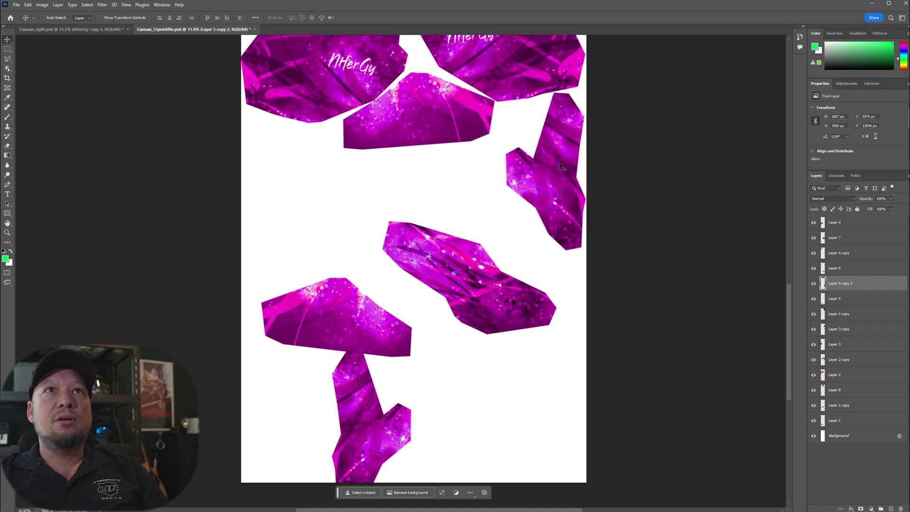
Rotate the elongated panel about half a turn and nest it between the central corner panel and the wing panel on the right.
{"action": "left_click", "coordinate": [502, 319], "text": "ctrl"}
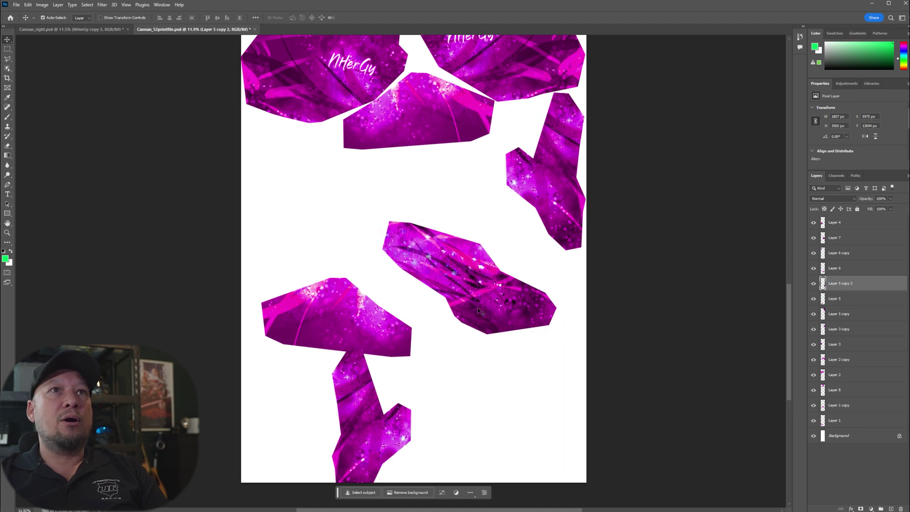
{"action": "left_click_drag", "start_coordinate": [480, 308], "coordinate": [486, 250]}
{"action": "key", "text": "ctrl+t"}
{"action": "left_click_drag", "start_coordinate": [550, 142], "coordinate": [385, 281]}
{"action": "left_click_drag", "start_coordinate": [480, 242], "coordinate": [478, 232]}
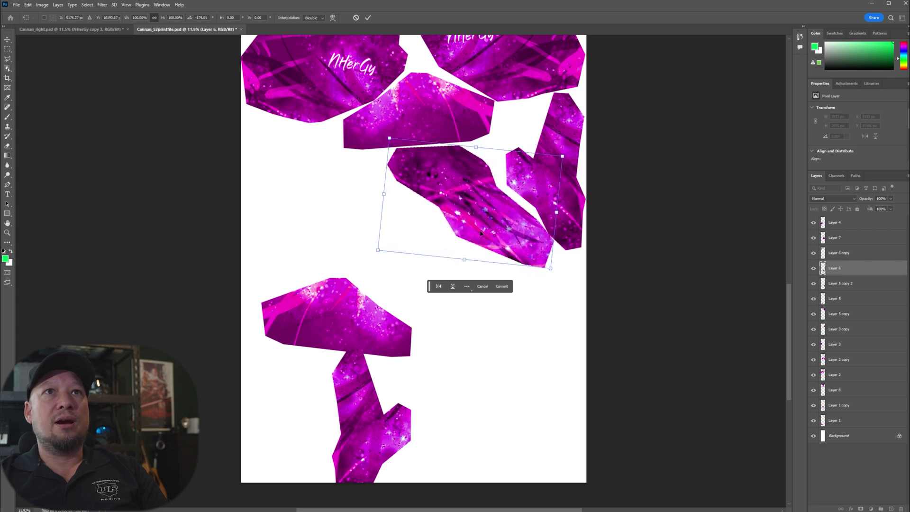
{"action": "key", "text": "Return"}
Rotate the remaining corner panel upright and place it against the left sheet edge below the left NHerGy panel.
{"action": "left_click_drag", "start_coordinate": [361, 343], "coordinate": [370, 195]}
{"action": "key", "text": "ctrl+t"}
{"action": "left_click_drag", "start_coordinate": [424, 166], "coordinate": [363, 269]}
{"action": "left_click_drag", "start_coordinate": [404, 223], "coordinate": [401, 217]}
{"action": "key", "text": "Return"}
{"action": "left_click_drag", "start_coordinate": [343, 199], "coordinate": [294, 199]}
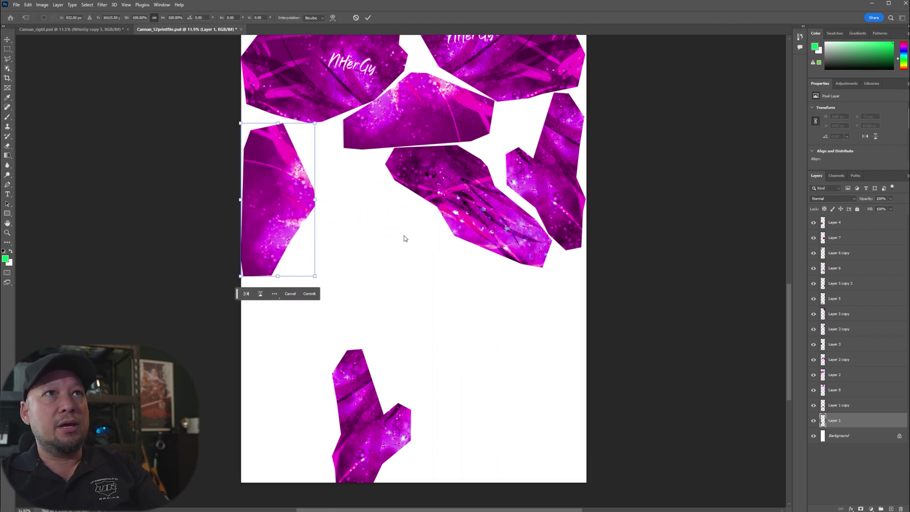
Fine-tune the upright corner panel's rotation and nudge it up toward the left NHerGy panel.
{"action": "key", "text": "ctrl+t"}
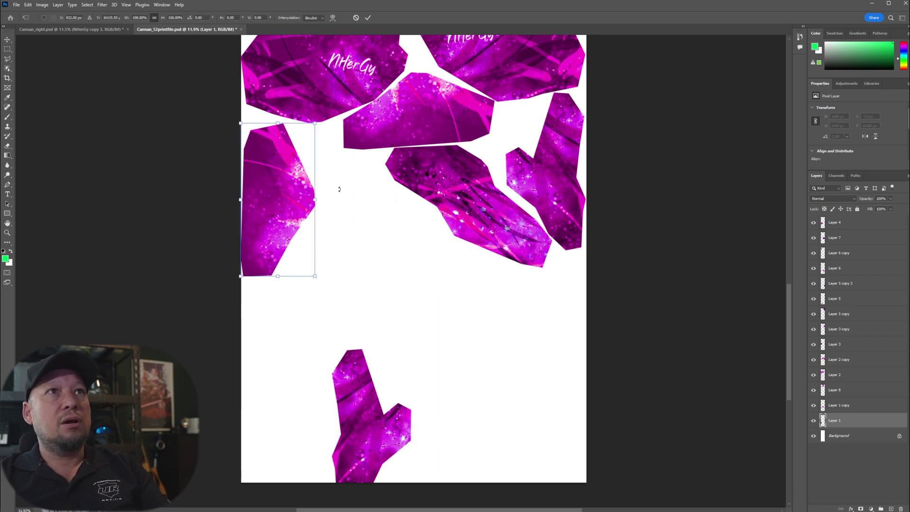
{"action": "left_click_drag", "start_coordinate": [337, 189], "coordinate": [342, 188]}
{"action": "key", "text": "Return"}
{"action": "key", "text": "shift+Up"}
{"action": "key", "text": "shift+Up"}
{"action": "key", "text": "shift+Up"}
{"action": "key", "text": "shift+Up"}
{"action": "key", "text": "shift+Up"}
{"action": "key", "text": "shift+Up"}
{"action": "key", "text": "shift+Up"}
{"action": "key", "text": "shift+Up"}
{"action": "key", "text": "shift+Up"}
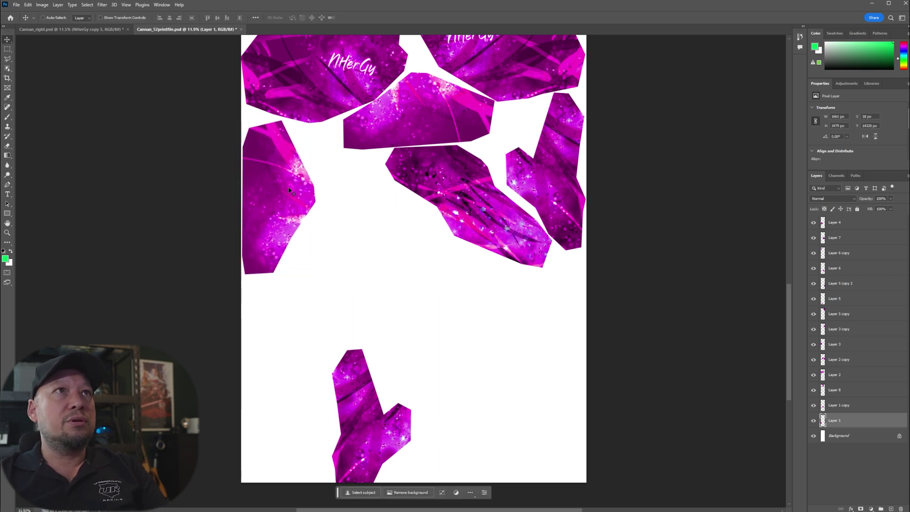
Rotate the last wing-shaped panel and nest it between the upright corner panel and the elongated panel, then save the file.
{"action": "left_click_drag", "start_coordinate": [362, 408], "coordinate": [348, 228]}
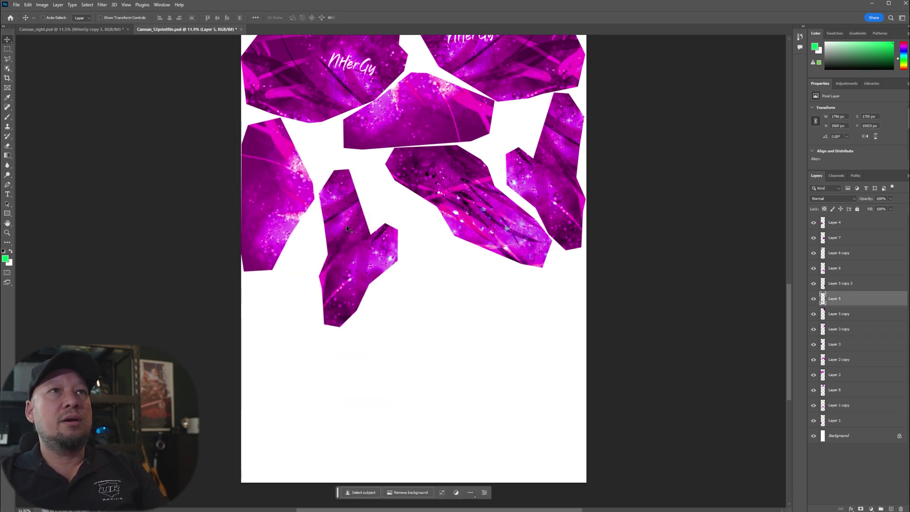
{"action": "key", "text": "ctrl+t"}
{"action": "left_click_drag", "start_coordinate": [435, 256], "coordinate": [431, 223]}
{"action": "left_click_drag", "start_coordinate": [350, 267], "coordinate": [349, 207]}
{"action": "left_click_drag", "start_coordinate": [408, 228], "coordinate": [456, 244]}
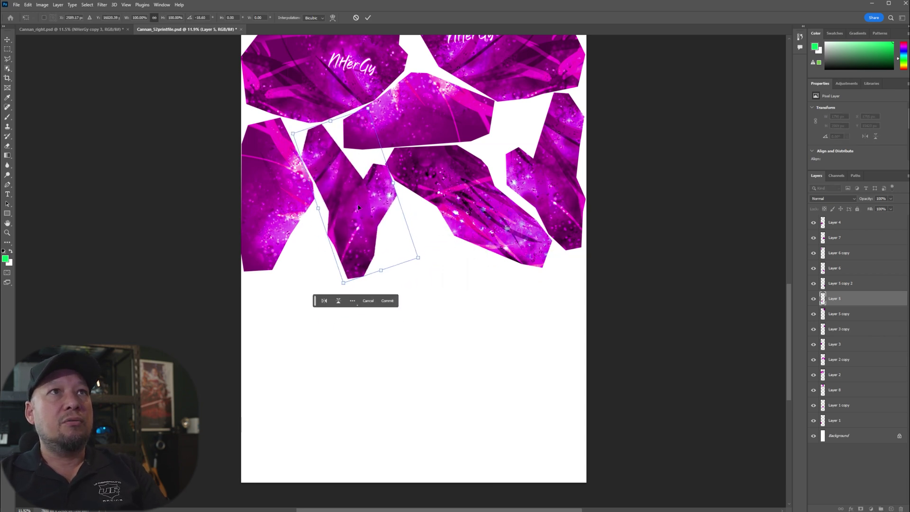
{"action": "left_click_drag", "start_coordinate": [433, 211], "coordinate": [432, 214]}
{"action": "key", "text": "Return"}
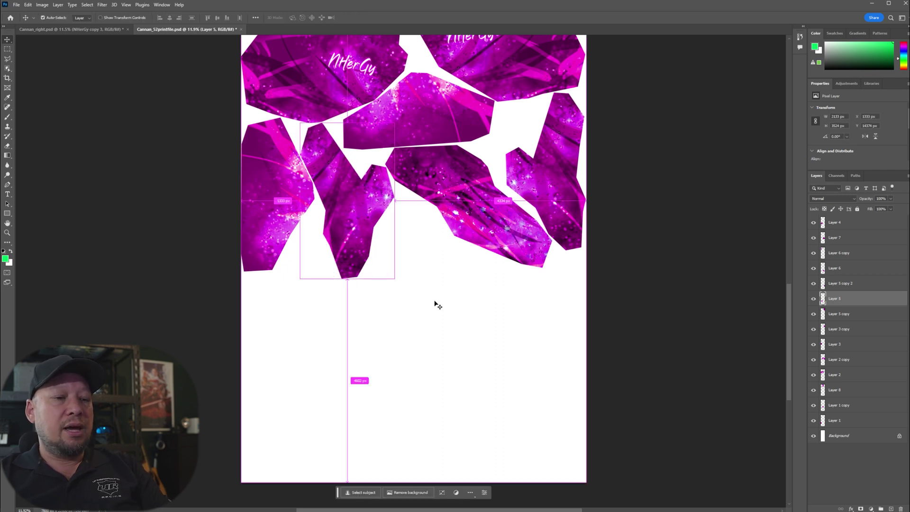
{"action": "key", "text": "ctrl+s"}
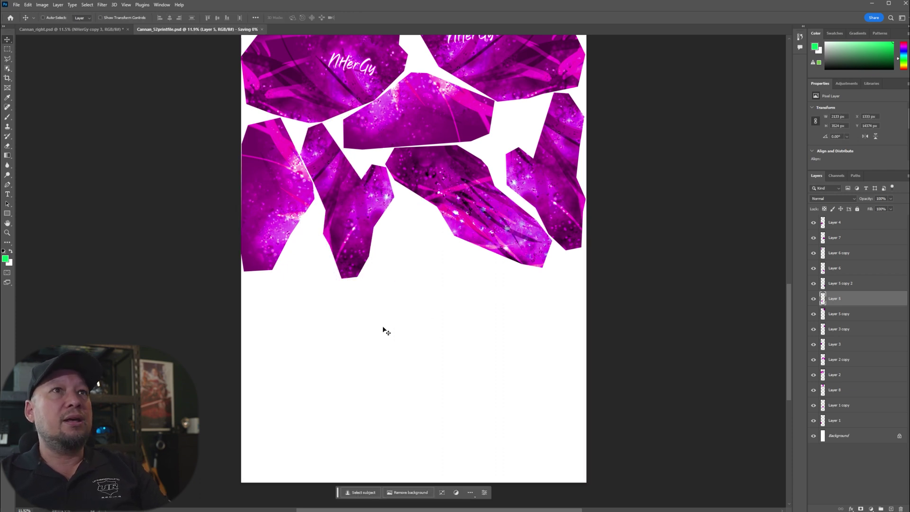
Crop the empty area off the bottom of the print sheet and save the file.
{"action": "left_click", "coordinate": [6, 80]}
{"action": "left_click", "coordinate": [46, 18]}
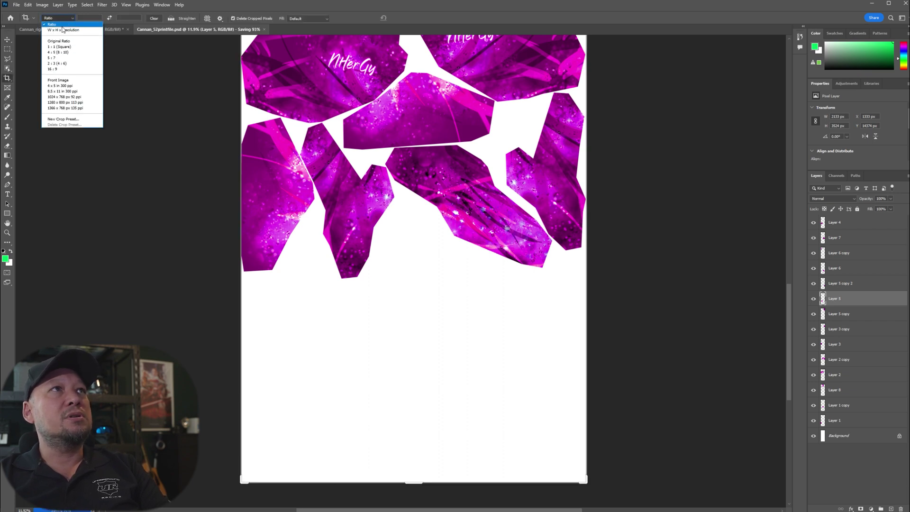
{"action": "left_click", "coordinate": [395, 284]}
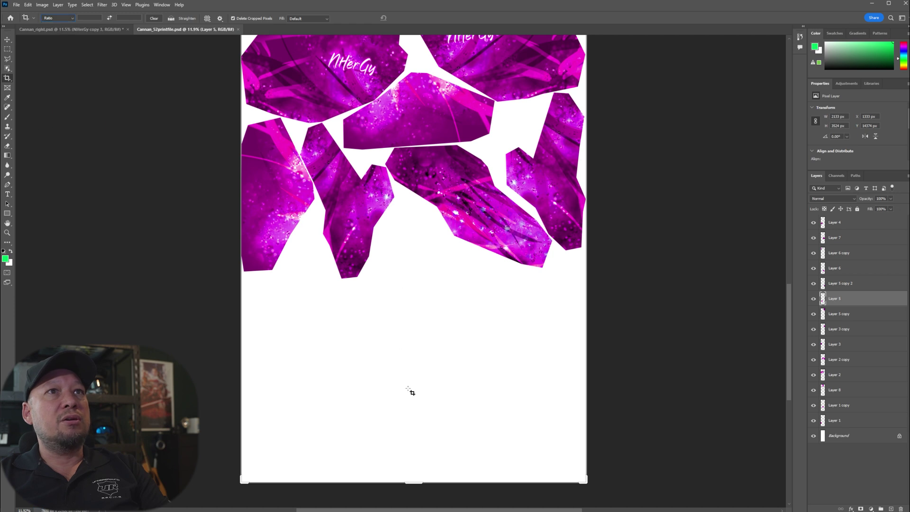
{"action": "left_click_drag", "start_coordinate": [412, 482], "coordinate": [400, 382]}
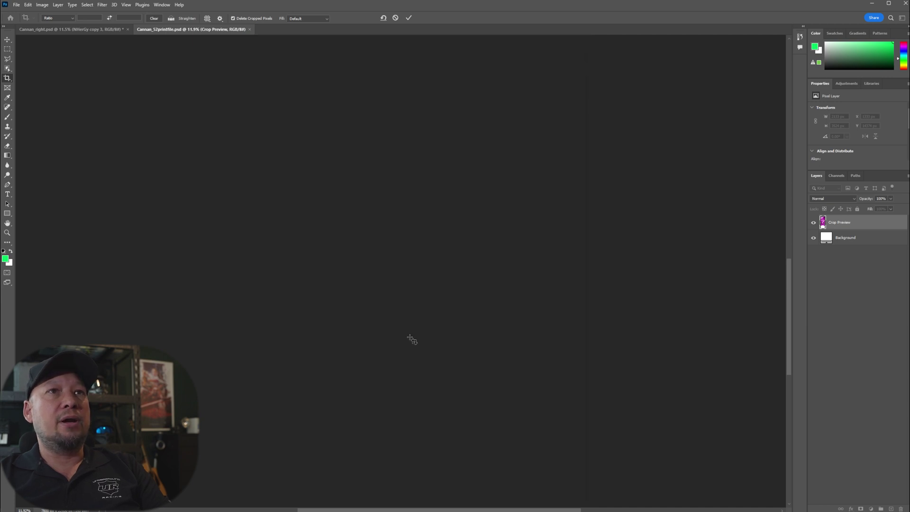
{"action": "left_click", "coordinate": [8, 40]}
{"action": "key", "text": "ctrl+s"}
{"action": "left_click_drag", "start_coordinate": [788, 337], "coordinate": [758, 186]}
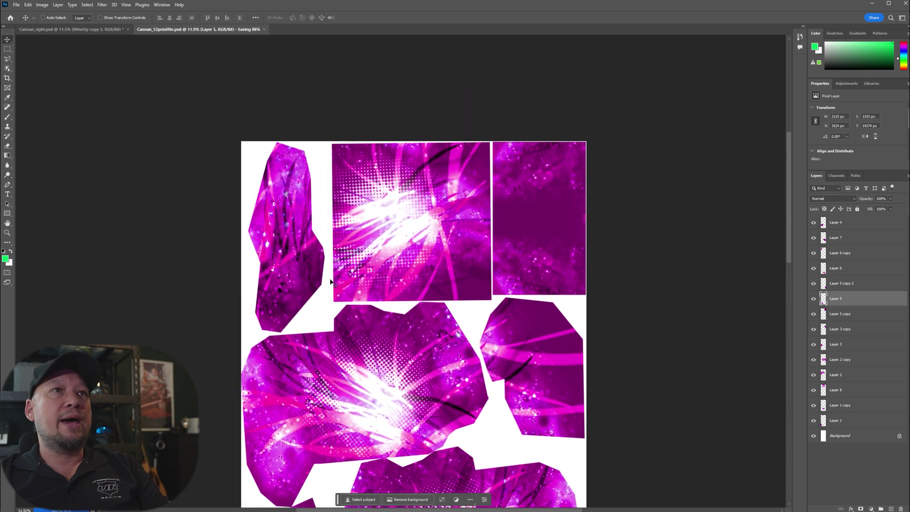
Set the foreground color to black for labelling the panels.
{"action": "left_click_drag", "start_coordinate": [789, 212], "coordinate": [787, 234]}
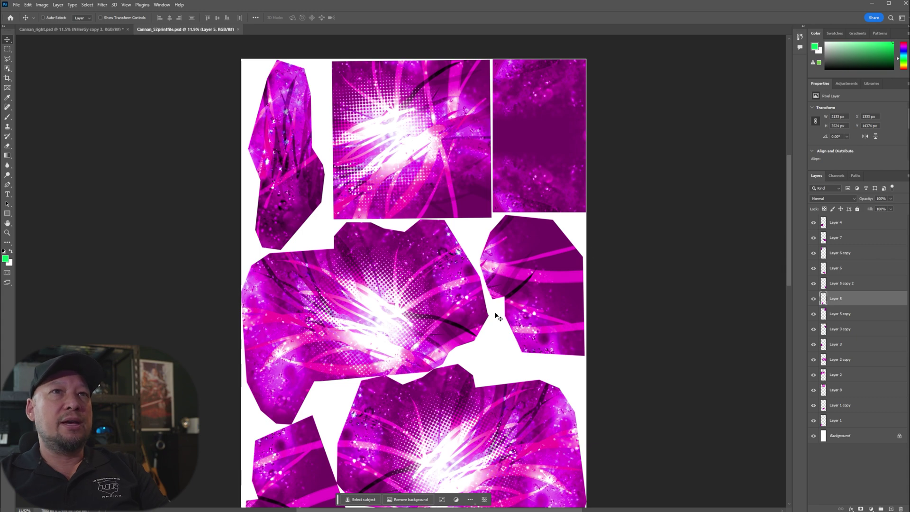
{"action": "scroll", "coordinate": [503, 333], "scroll_direction": "up", "scroll_amount": 2}
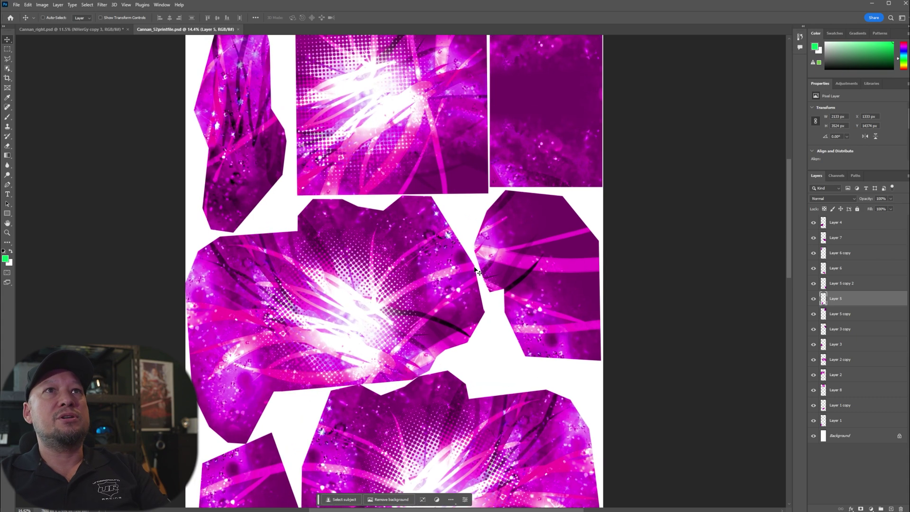
{"action": "scroll", "coordinate": [462, 237], "scroll_direction": "up", "scroll_amount": 9}
{"action": "left_click", "coordinate": [5, 261]}
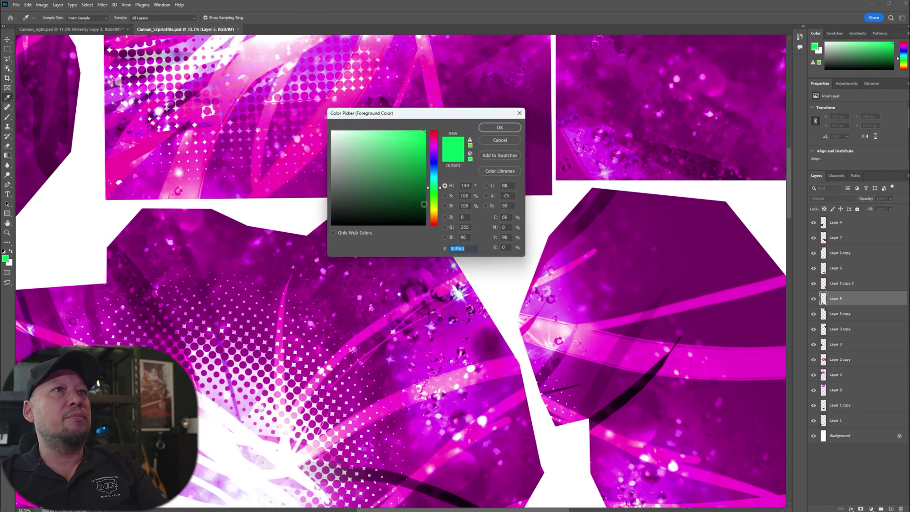
{"action": "left_click", "coordinate": [331, 226]}
{"action": "left_click", "coordinate": [499, 128]}
Add the text label "Front fender" just below the large square panel, in near-black (030303) at 60 pt.
{"action": "left_click", "coordinate": [8, 196]}
{"action": "left_click", "coordinate": [472, 225]}
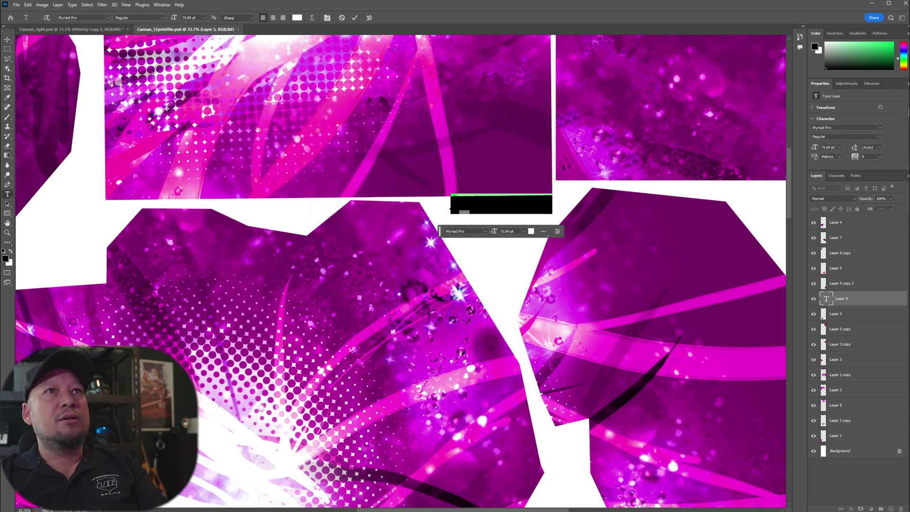
{"action": "left_click", "coordinate": [297, 18]}
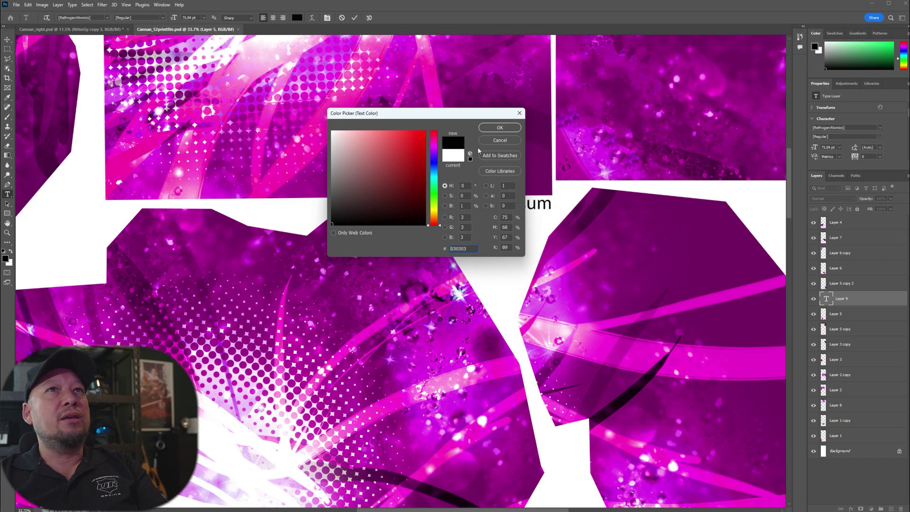
{"action": "left_click", "coordinate": [499, 127]}
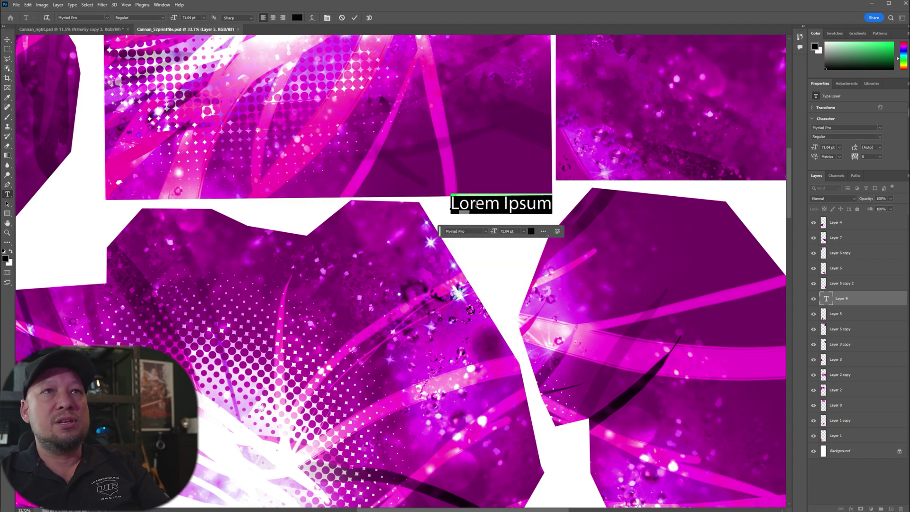
{"action": "type", "text": "Front fender"}
{"action": "key", "text": "ctrl+a"}
{"action": "left_click", "coordinate": [203, 17]}
{"action": "left_click", "coordinate": [194, 106]}
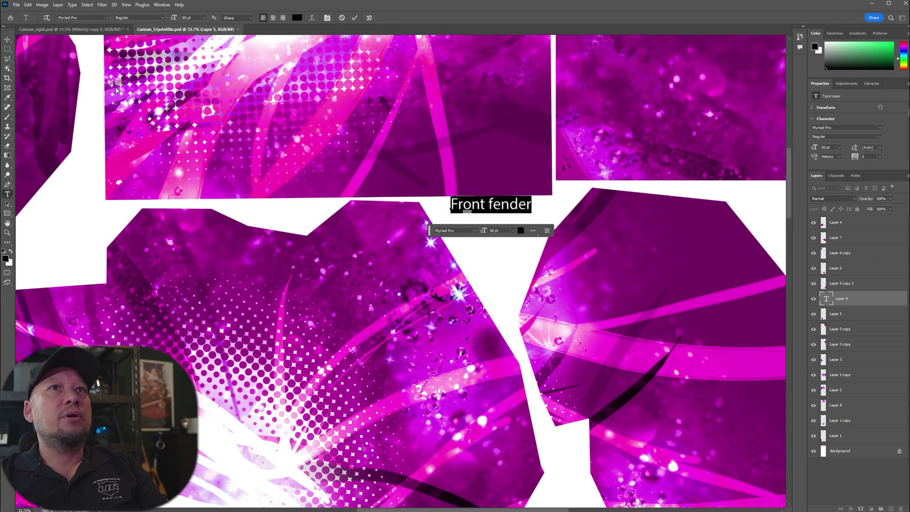
{"action": "key", "text": "ctrl+Return"}
Nudge the "Front fender" label into the white gap under the square panel and rotate it about 180° so it reads upside down.
{"action": "left_click_drag", "start_coordinate": [497, 209], "coordinate": [486, 214]}
{"action": "key", "text": "ctrl+t"}
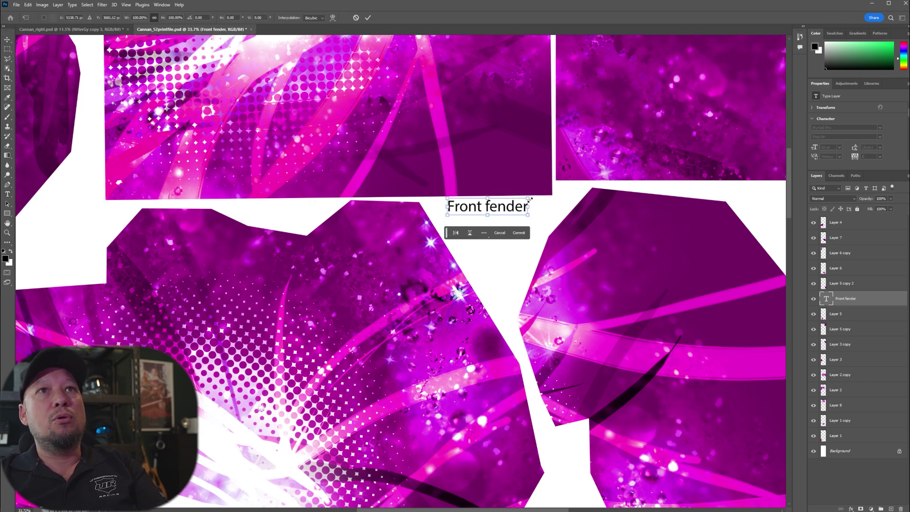
{"action": "left_click_drag", "start_coordinate": [508, 257], "coordinate": [306, 279]}
{"action": "key", "text": "Return"}
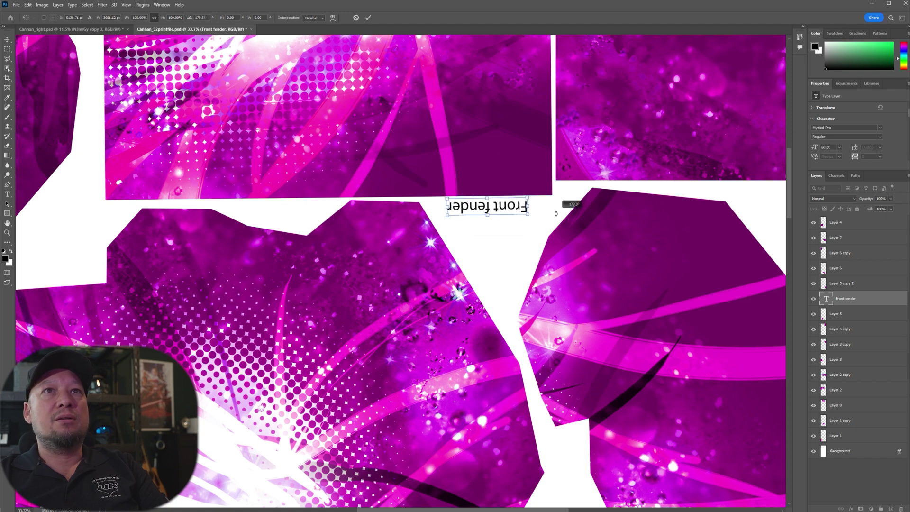
{"action": "left_click_drag", "start_coordinate": [556, 214], "coordinate": [556, 211]}
{"action": "key", "text": "Return"}
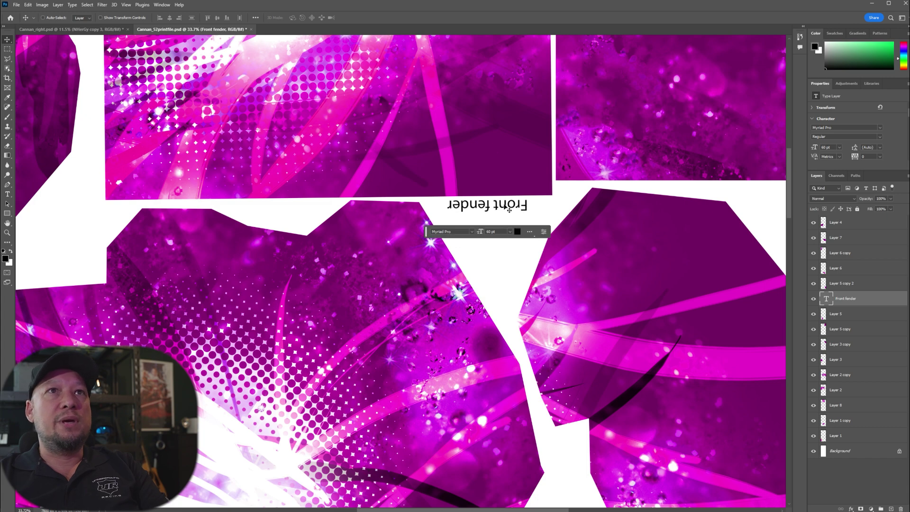
Add a 60 pt text label "tank side" above the angular panel at the right sheet edge.
{"action": "scroll", "coordinate": [495, 251], "scroll_direction": "down", "scroll_amount": 5}
{"action": "left_click_drag", "start_coordinate": [476, 286], "coordinate": [490, 260]}
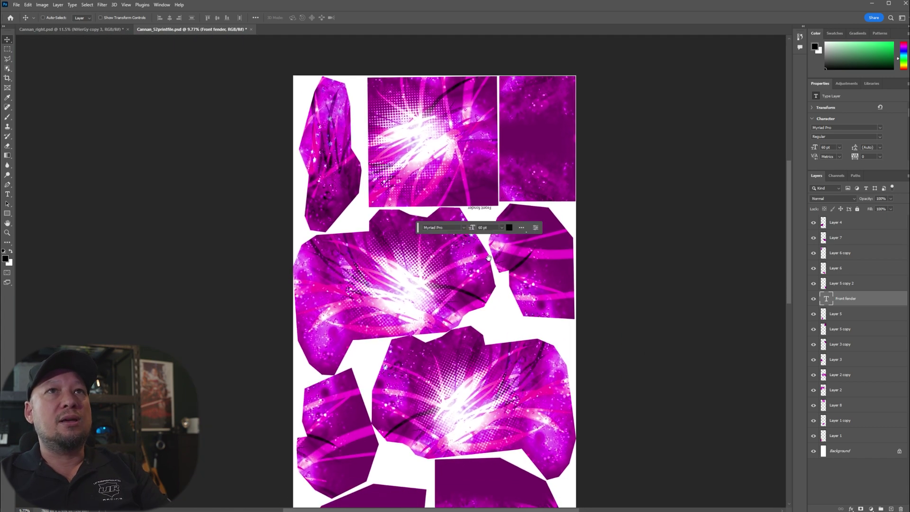
{"action": "scroll", "coordinate": [539, 281], "scroll_direction": "up", "scroll_amount": 4}
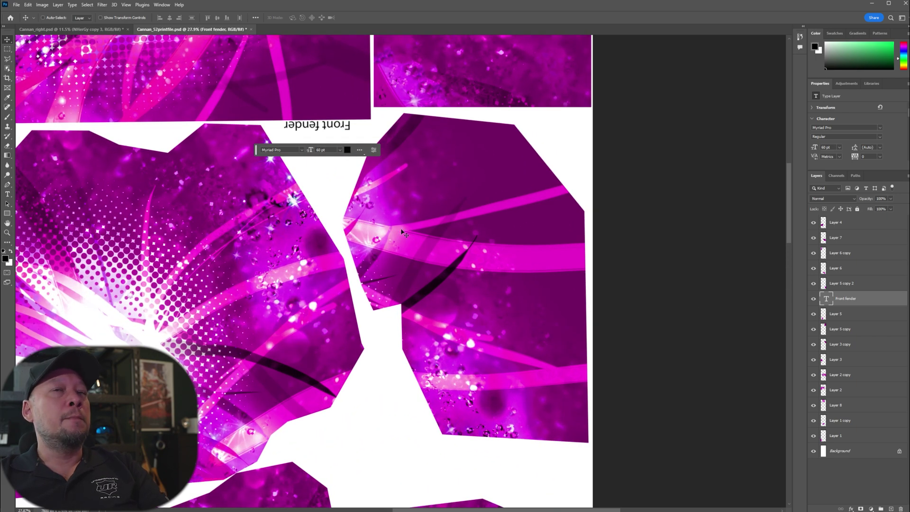
{"action": "left_click", "coordinate": [7, 195]}
{"action": "left_click", "coordinate": [488, 119]}
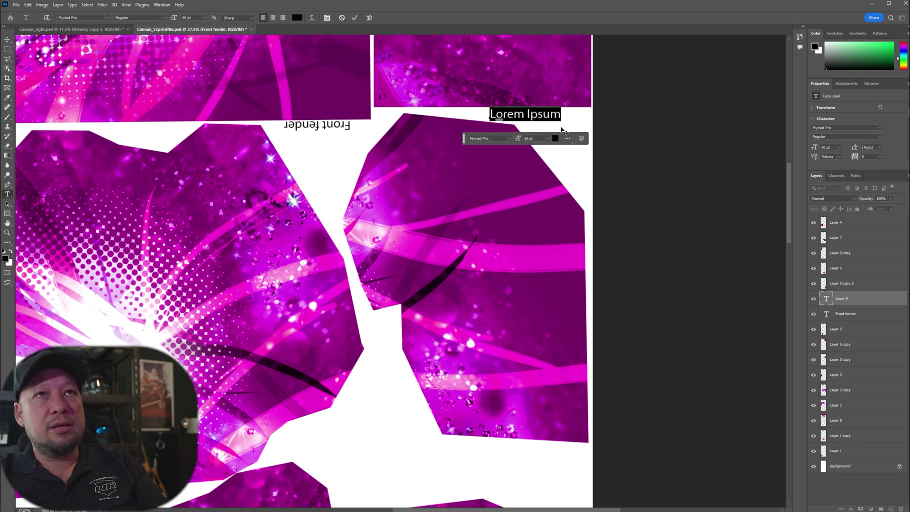
{"action": "type", "text": "tank side"}
{"action": "key", "text": "ctrl+Return"}
{"action": "key", "text": "v"}
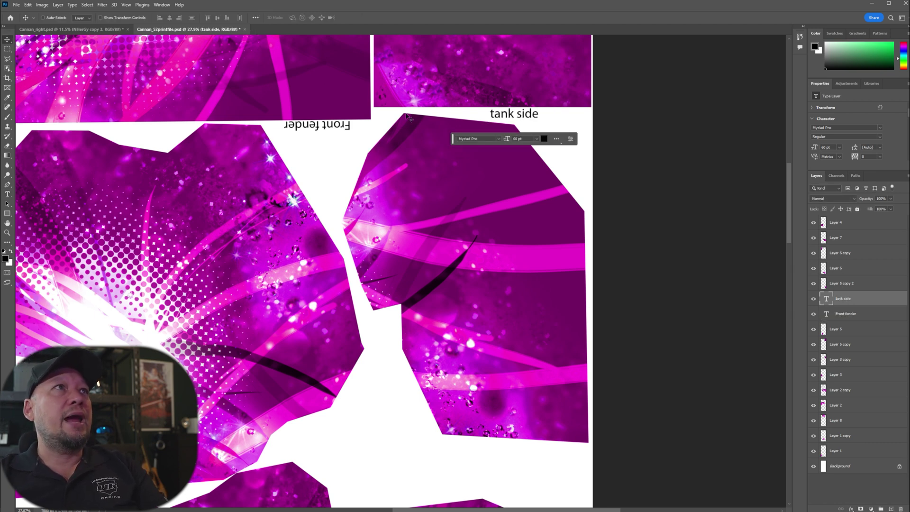
Rotate the "tank side" label to vertical and place it in the white notch along the angular panel's left edge.
{"action": "left_click_drag", "start_coordinate": [507, 120], "coordinate": [456, 421]}
{"action": "key", "text": "ctrl+t"}
{"action": "left_click_drag", "start_coordinate": [416, 392], "coordinate": [413, 367]}
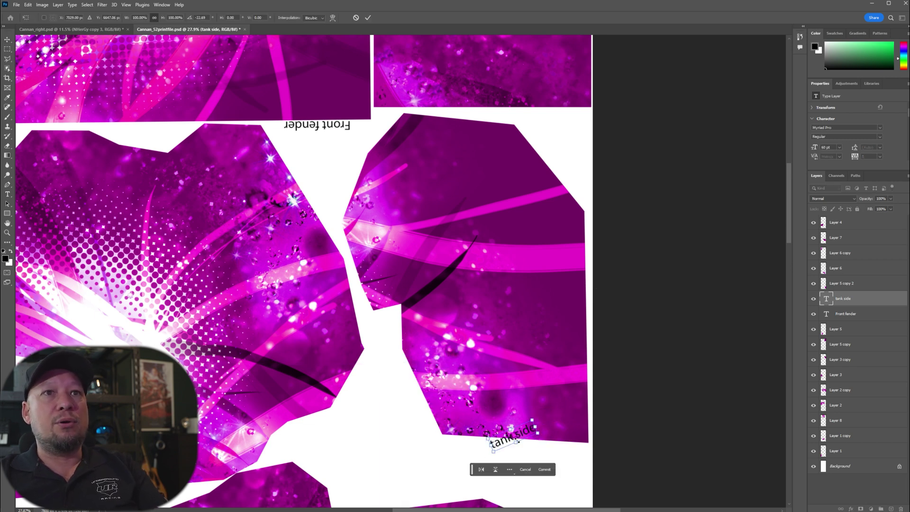
{"action": "mouse_move", "coordinate": [524, 440]}
{"action": "left_mouse_down"}
{"action": "mouse_move", "coordinate": [523, 454]}
{"action": "mouse_move", "coordinate": [506, 438]}
{"action": "mouse_move", "coordinate": [513, 441]}
{"action": "left_mouse_up"}
{"action": "left_click_drag", "start_coordinate": [430, 336], "coordinate": [406, 419]}
{"action": "key", "text": "Return"}
{"action": "left_click_drag", "start_coordinate": [401, 347], "coordinate": [404, 306]}
{"action": "scroll", "coordinate": [387, 351], "scroll_direction": "down", "scroll_amount": 3}
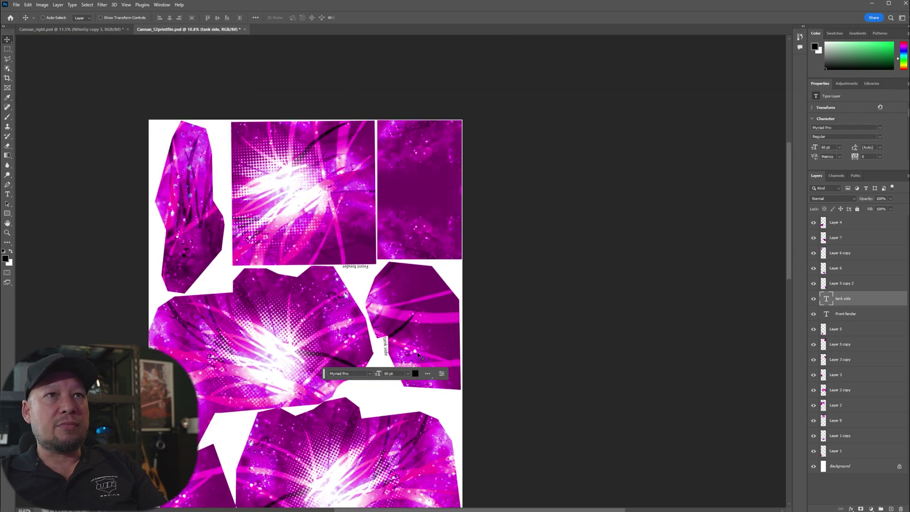
{"action": "left_click_drag", "start_coordinate": [401, 364], "coordinate": [447, 306]}
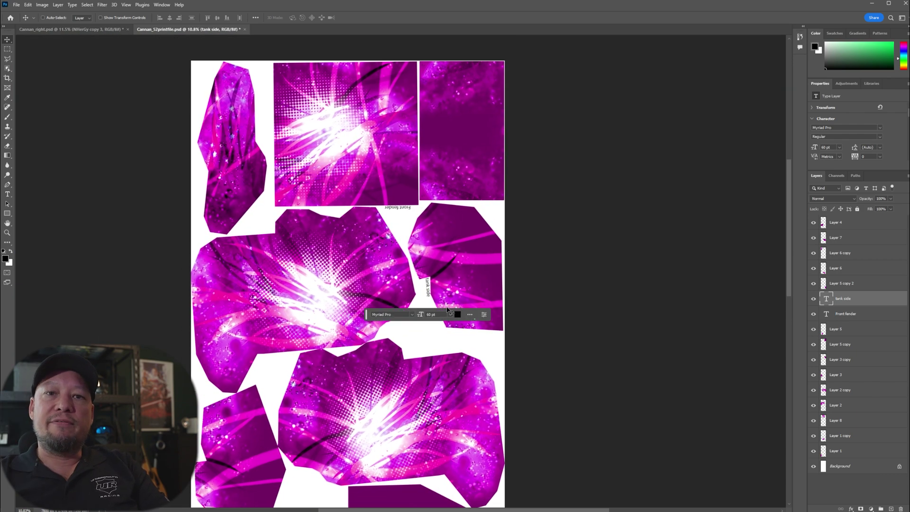